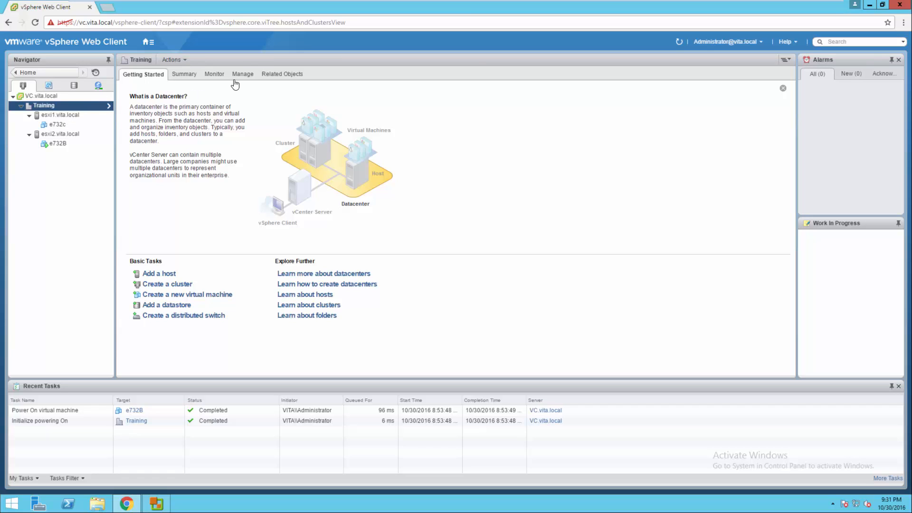
- Shut down the guest OS of the e732B virtual machine on host esxi2.vita.local
{"action": "left_click", "coordinate": [72, 115]}
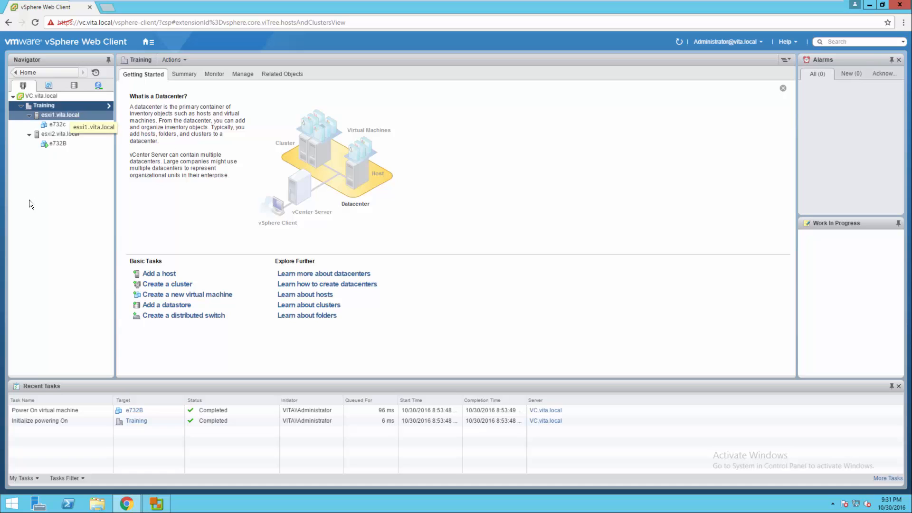
{"action": "right_click", "coordinate": [54, 144]}
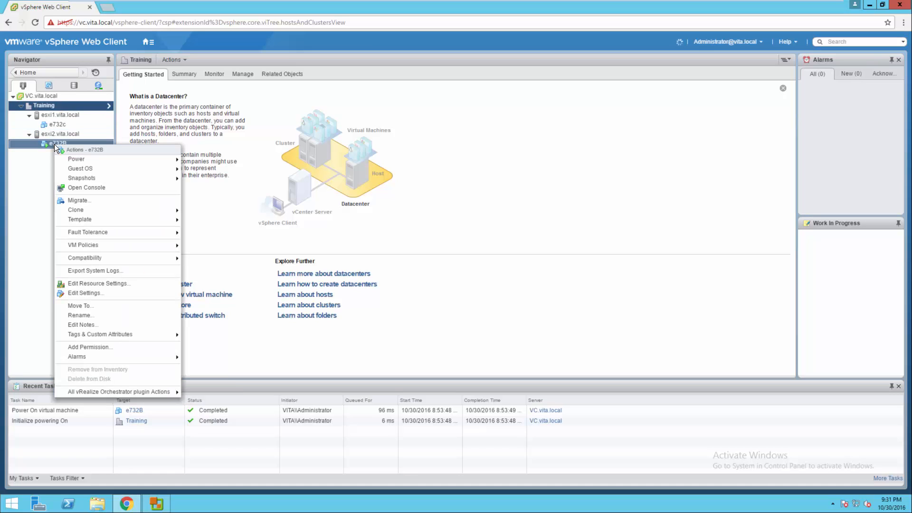
{"action": "mouse_move", "coordinate": [93, 161]}
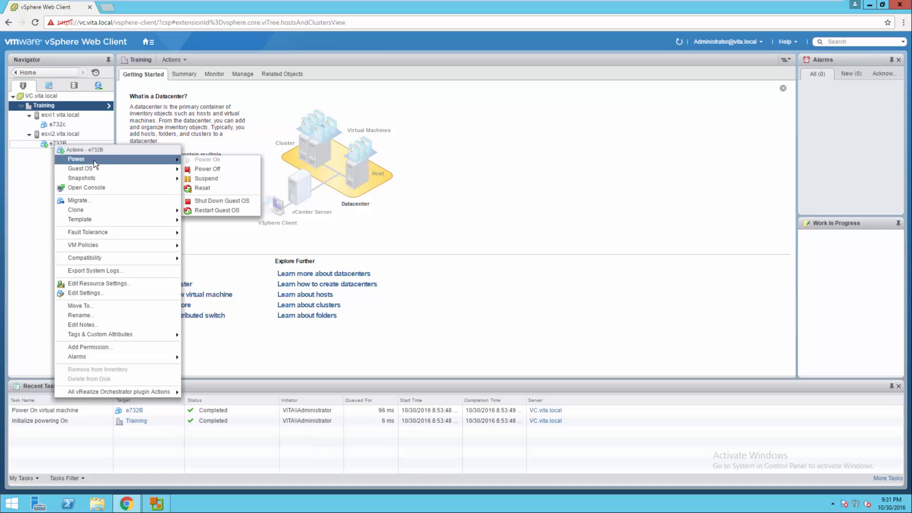
{"action": "mouse_move", "coordinate": [164, 167]}
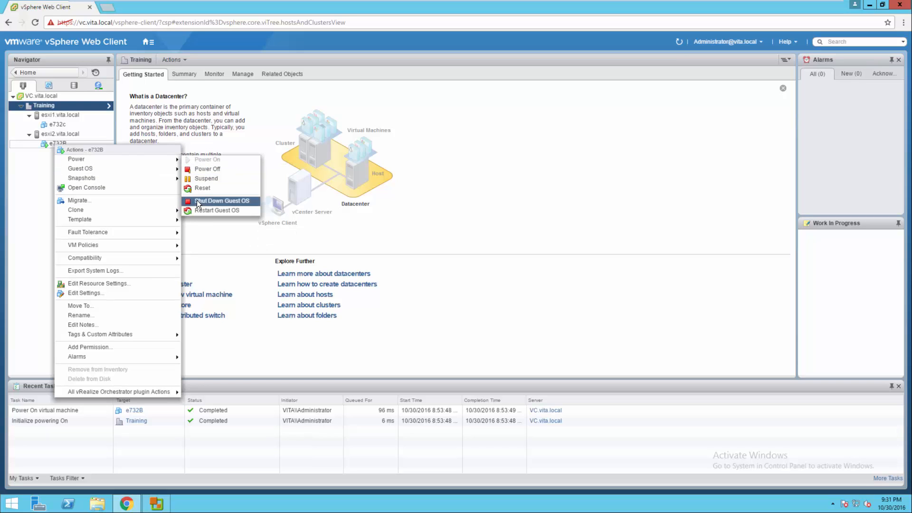
{"action": "left_click", "coordinate": [199, 202]}
{"action": "left_click", "coordinate": [426, 283]}
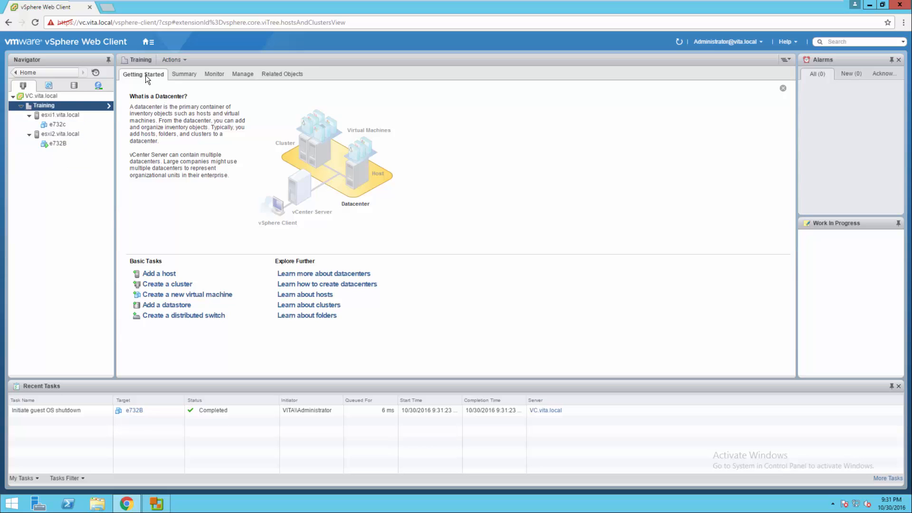
- Browse the iSCSI1 datastore of host esxi1.vita.local and show the files in its e732c folder
{"action": "left_click", "coordinate": [50, 114]}
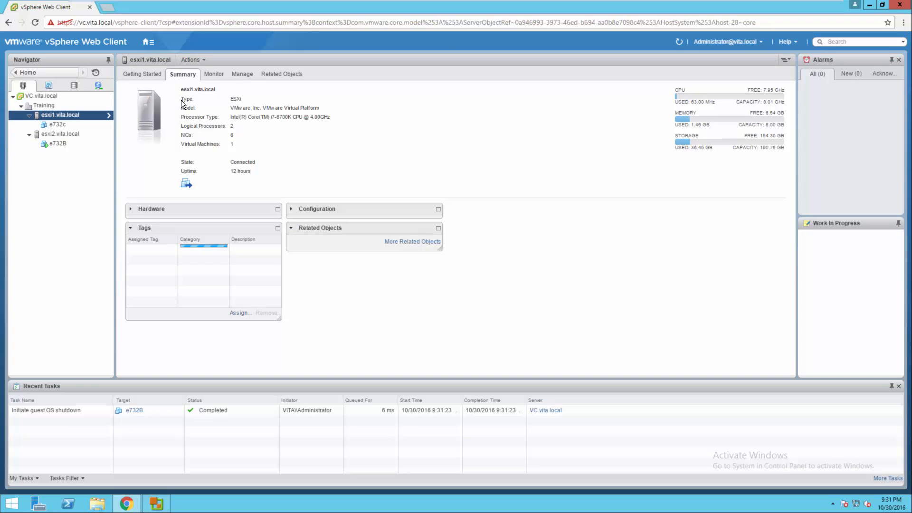
{"action": "left_click", "coordinate": [283, 75]}
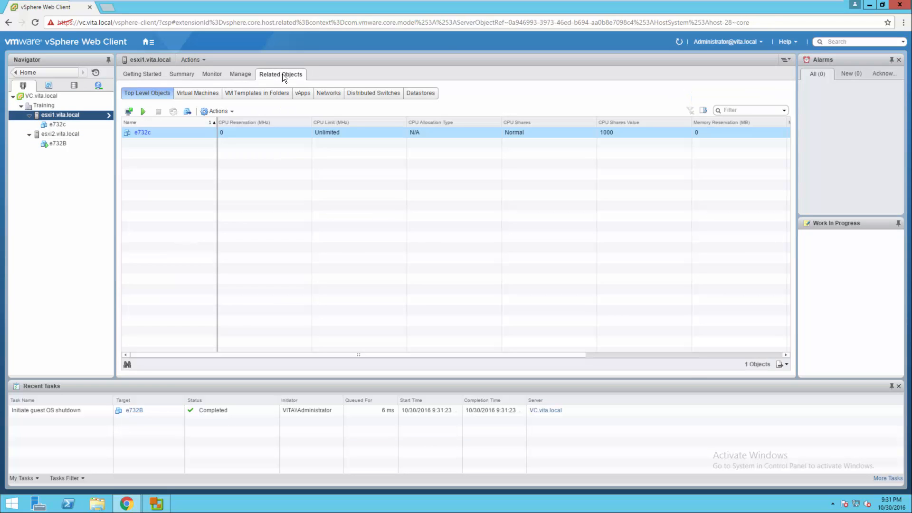
{"action": "left_click", "coordinate": [423, 94]}
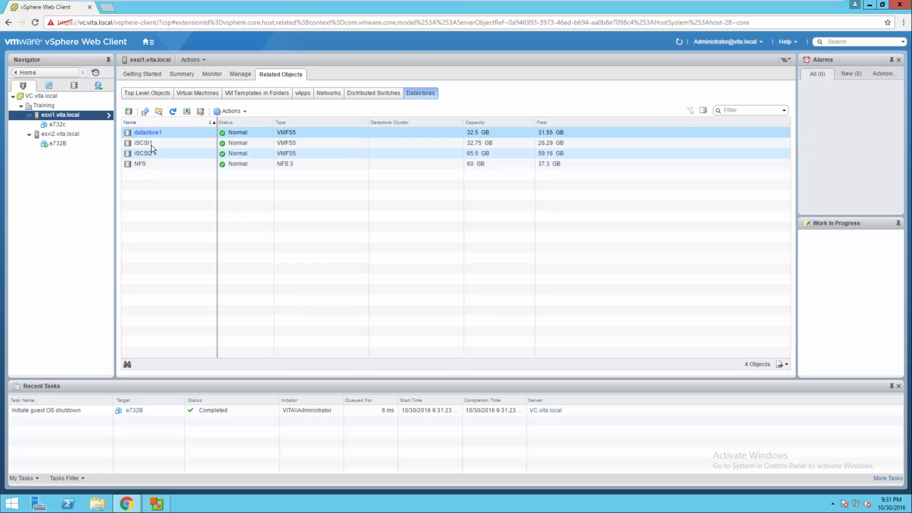
{"action": "left_click", "coordinate": [151, 144]}
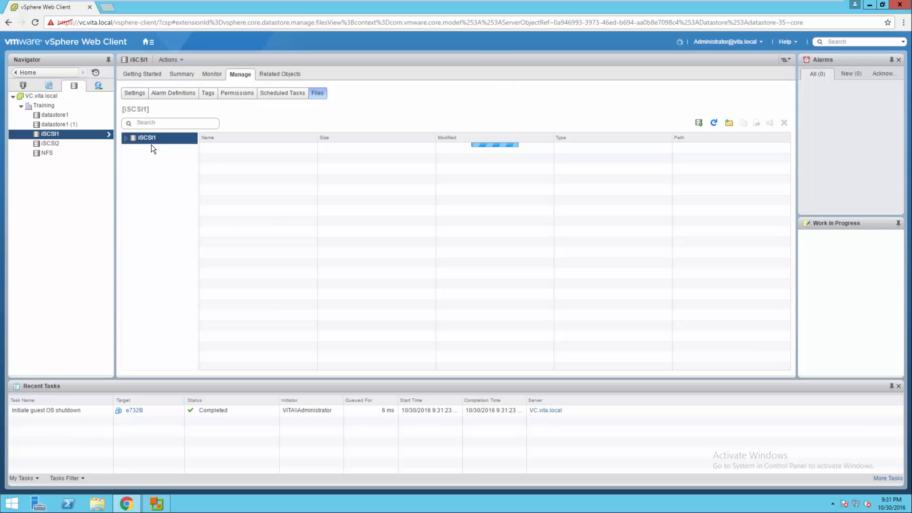
{"action": "left_click", "coordinate": [127, 138]}
{"action": "left_click", "coordinate": [160, 161]}
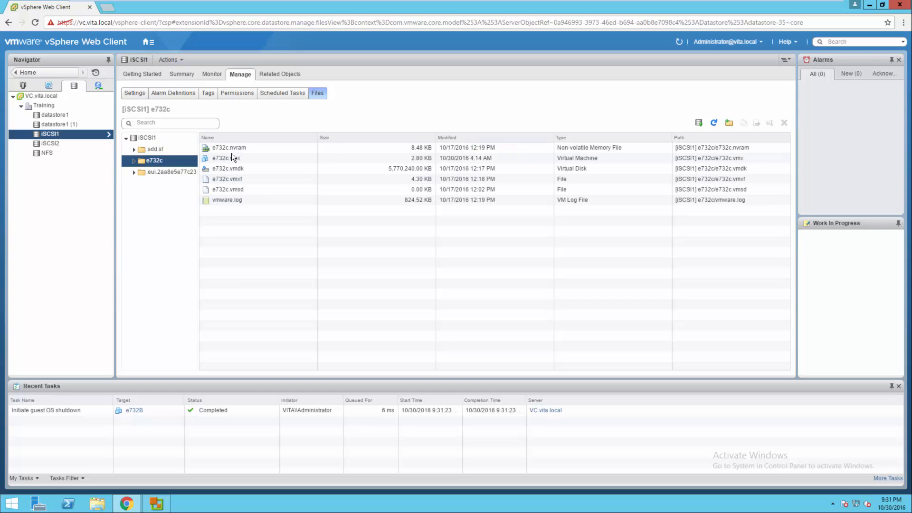
{"action": "left_click", "coordinate": [224, 157]}
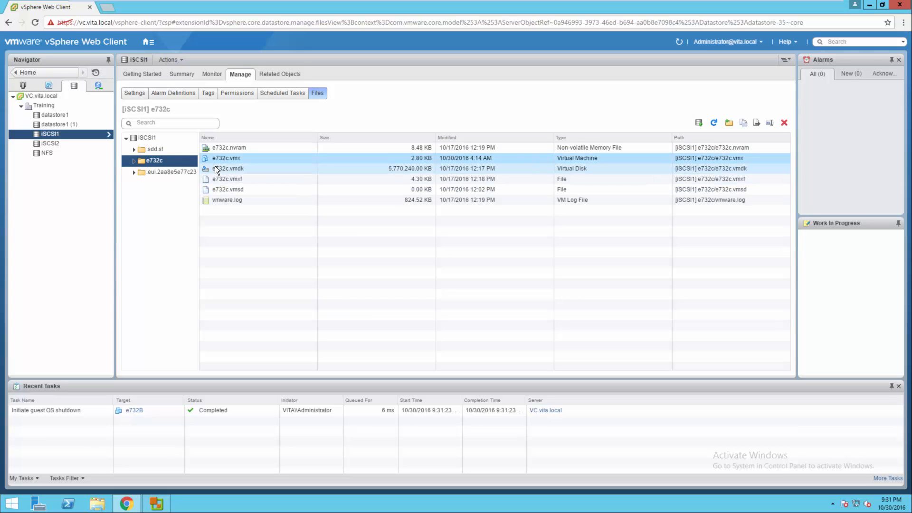
{"action": "right_click", "coordinate": [224, 159]}
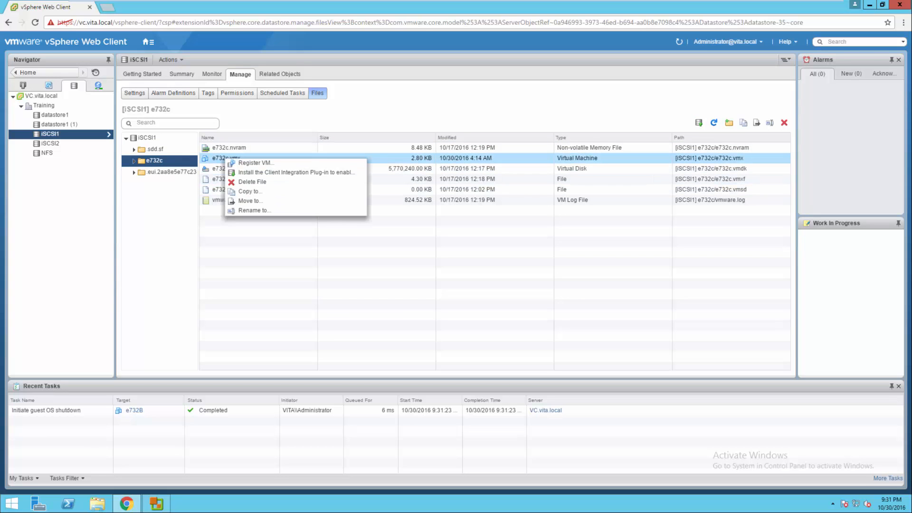
{"action": "left_click", "coordinate": [252, 192]}
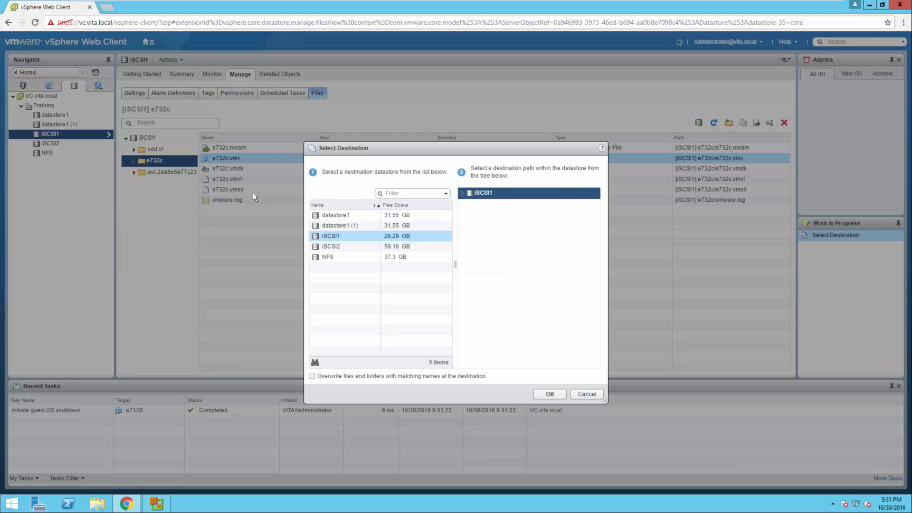
{"action": "left_click", "coordinate": [590, 394]}
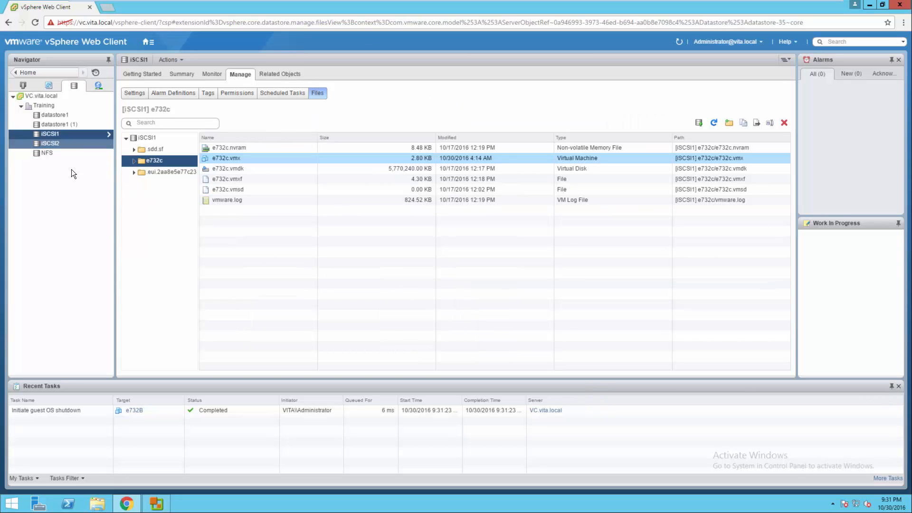
{"action": "left_click", "coordinate": [216, 199], "text": "ctrl"}
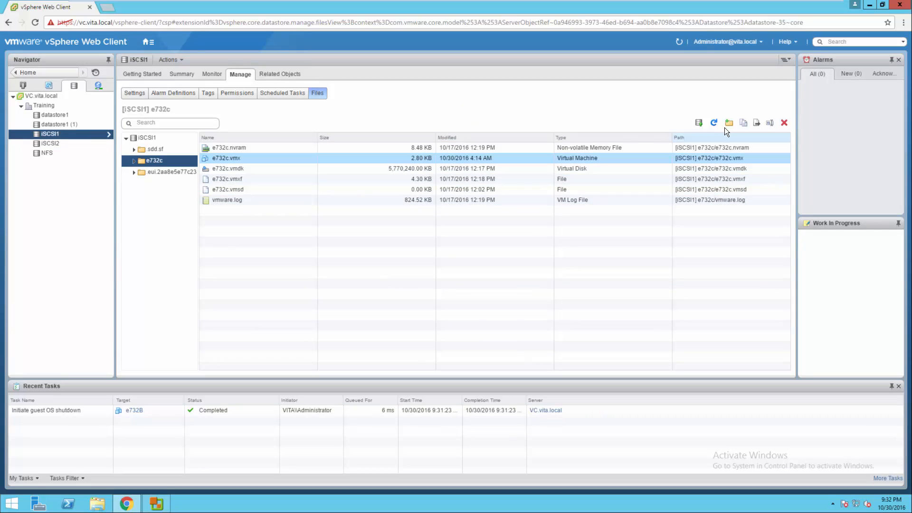
- Download and run the VMware Client Integration Plug-in installer, closing Chrome so that the setup can proceed
{"action": "left_click", "coordinate": [699, 124]}
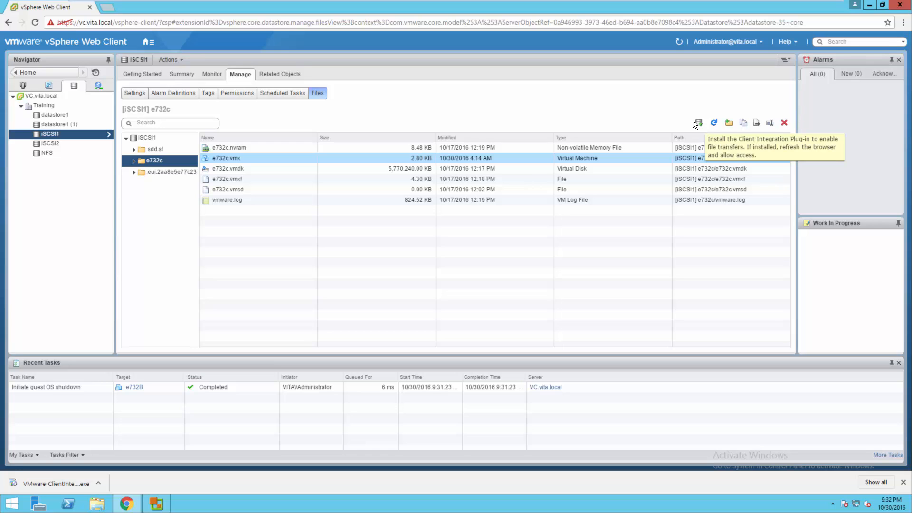
{"action": "left_click", "coordinate": [64, 480]}
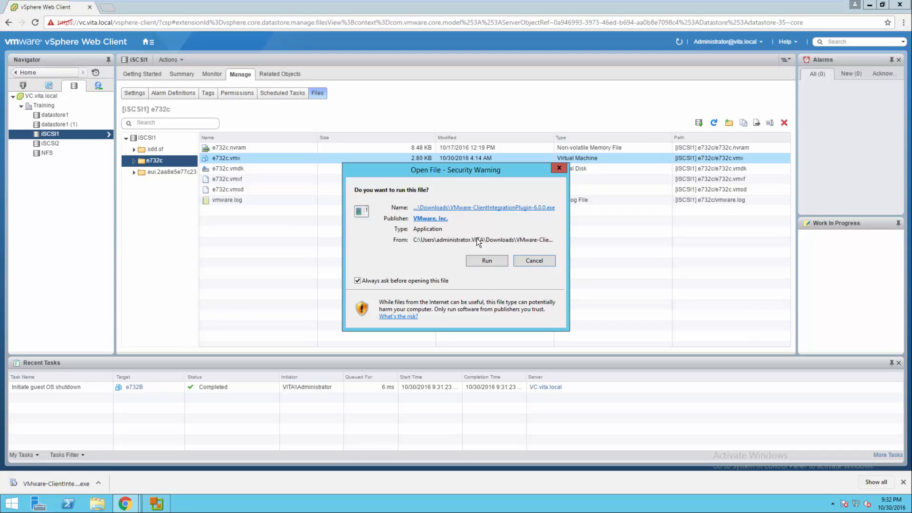
{"action": "left_click", "coordinate": [490, 261]}
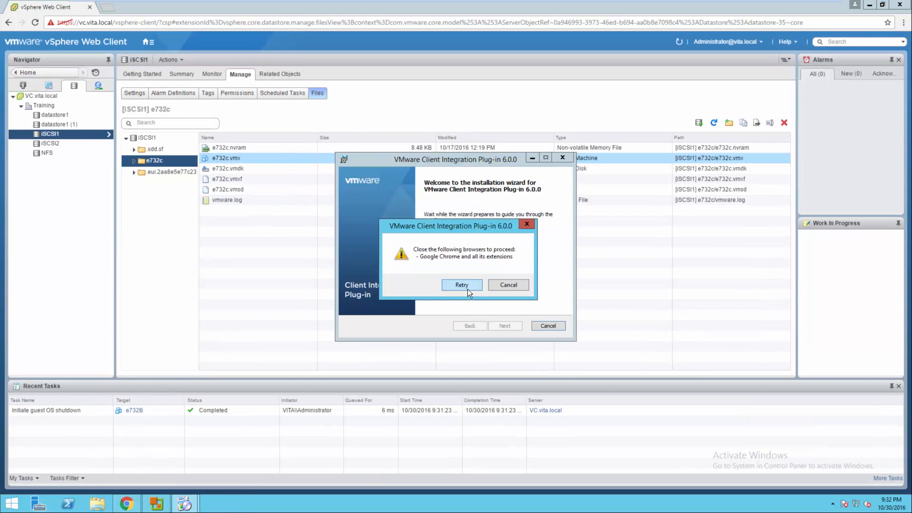
{"action": "left_click", "coordinate": [899, 5]}
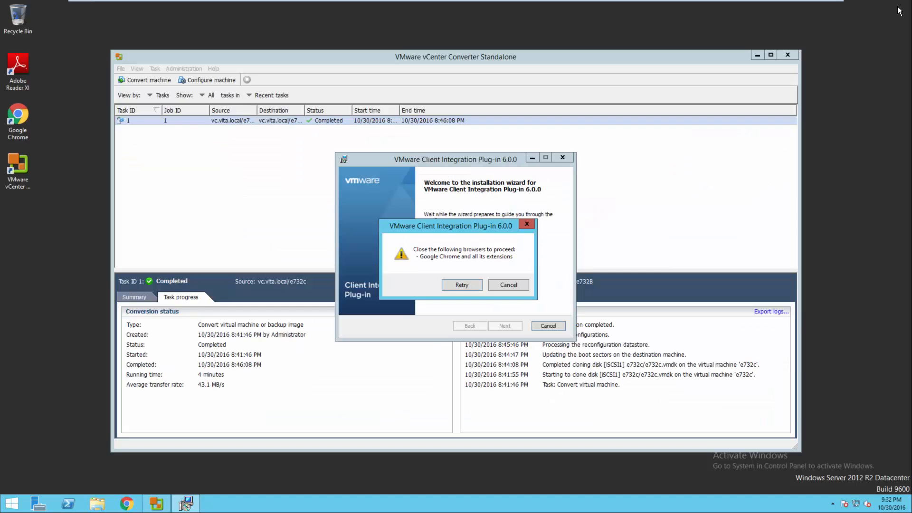
{"action": "left_click", "coordinate": [462, 286]}
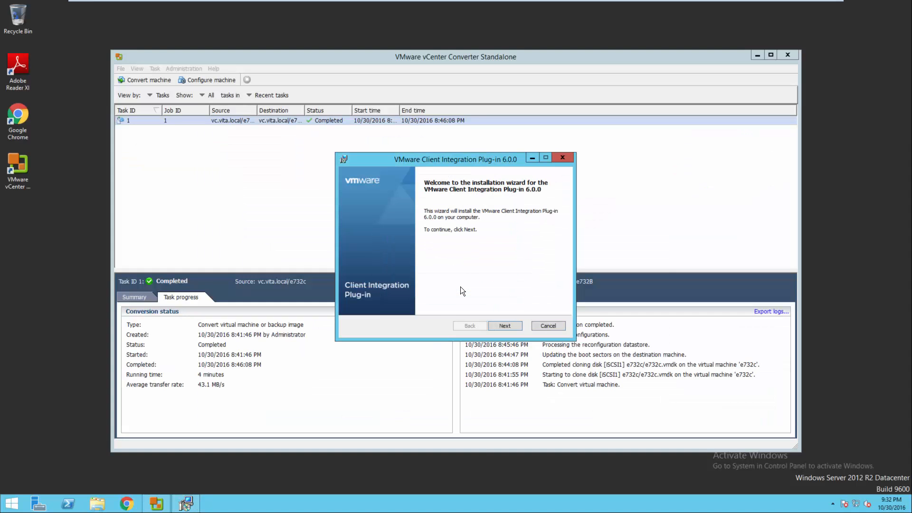
- Install the Client Integration Plug-in in its default folder, accepting the license terms, and close the vCenter Converter Standalone window
{"action": "left_click", "coordinate": [502, 325]}
{"action": "left_click", "coordinate": [414, 296]}
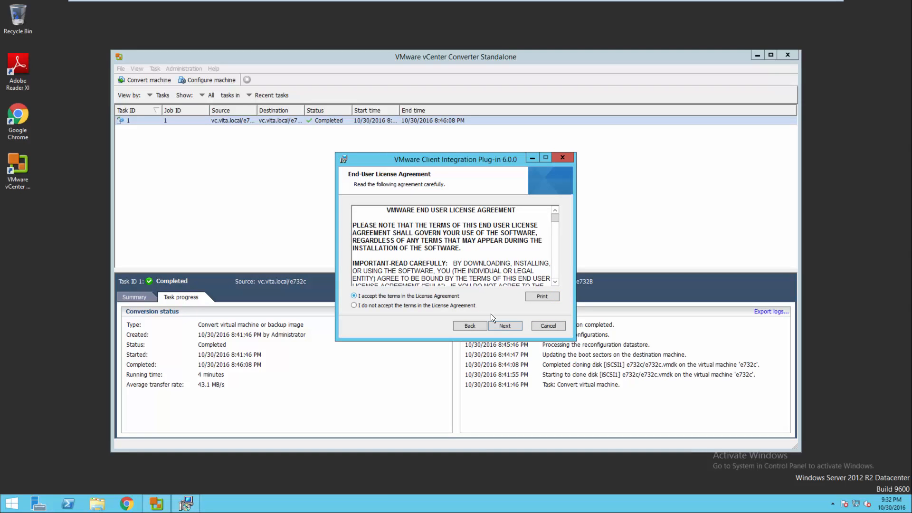
{"action": "left_click", "coordinate": [506, 327]}
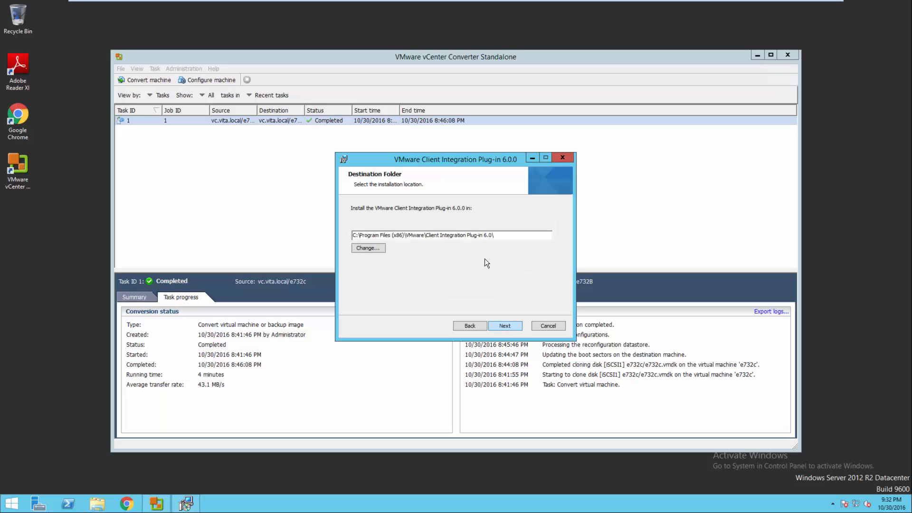
{"action": "left_click_drag", "start_coordinate": [508, 238], "coordinate": [430, 236]}
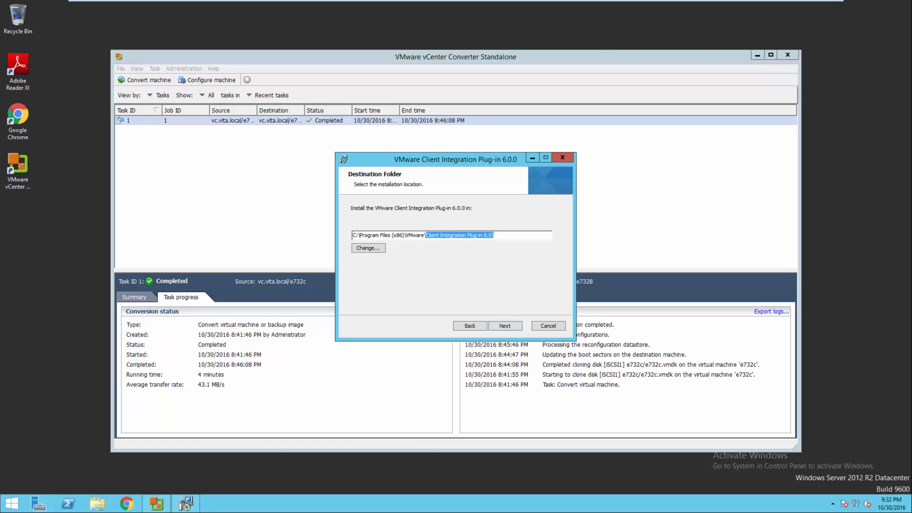
{"action": "left_click", "coordinate": [507, 326]}
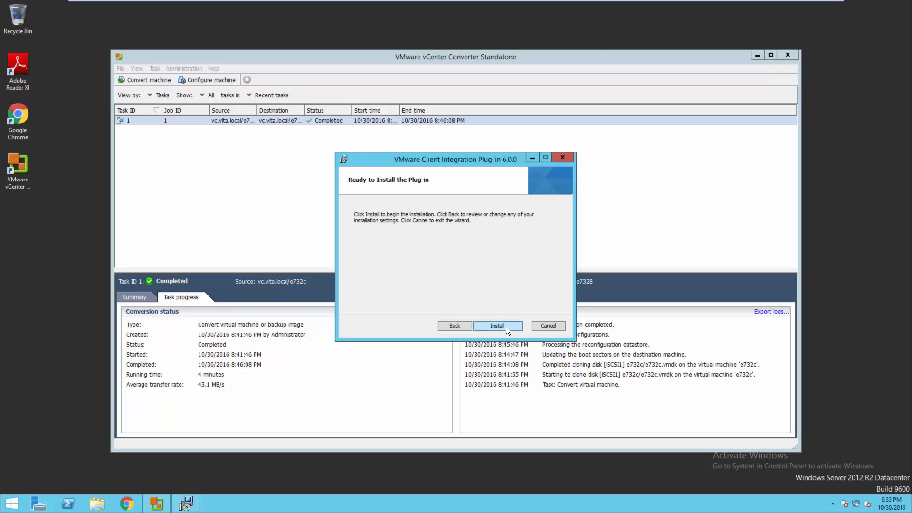
{"action": "left_click", "coordinate": [507, 326]}
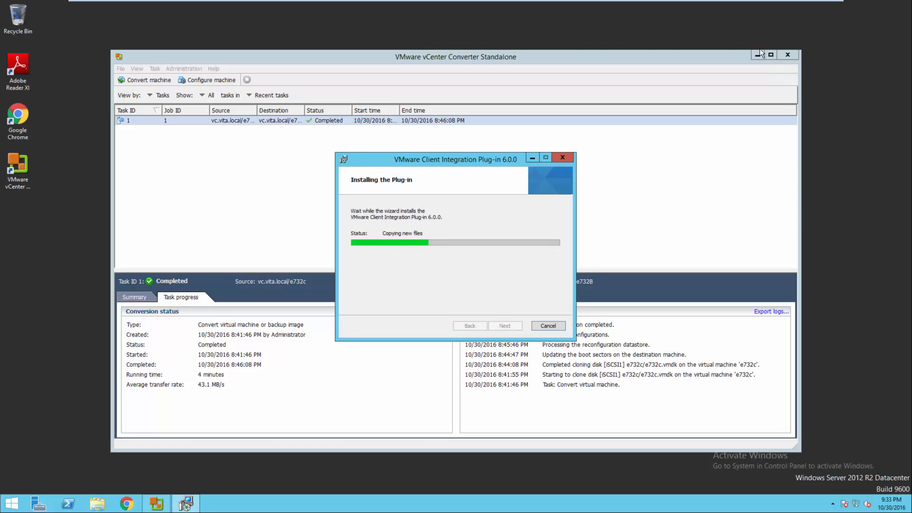
{"action": "left_click", "coordinate": [793, 58]}
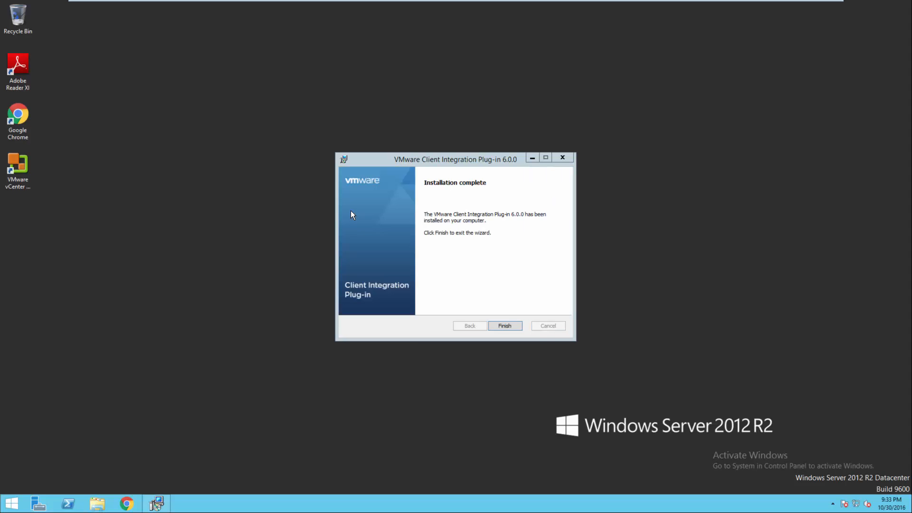
{"action": "left_click", "coordinate": [506, 325]}
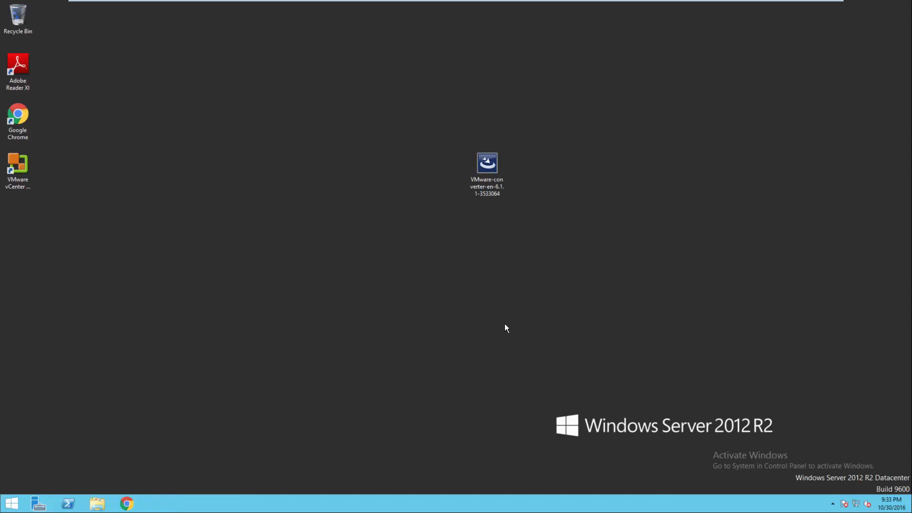
- Open the VMware vSphere Web Client login page and allow Chrome to launch the Client Integration Plug-in
{"action": "left_click", "coordinate": [12, 503]}
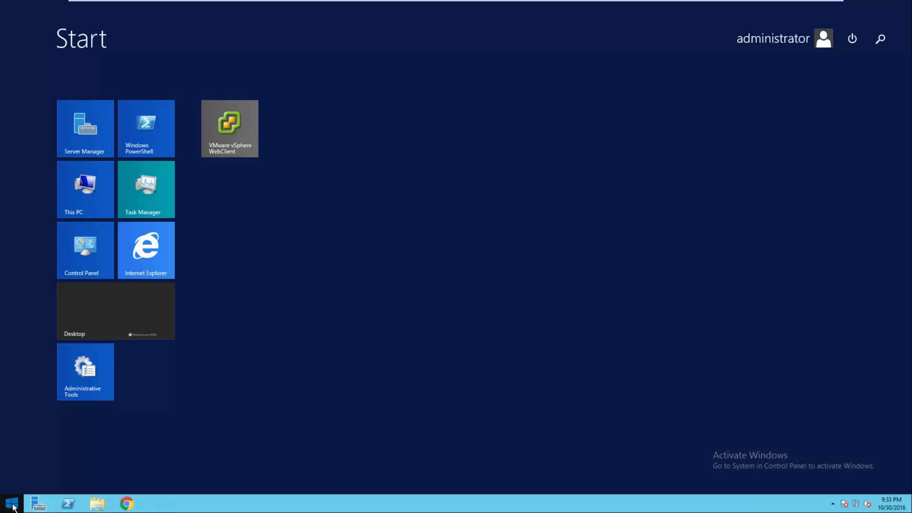
{"action": "left_click", "coordinate": [229, 147]}
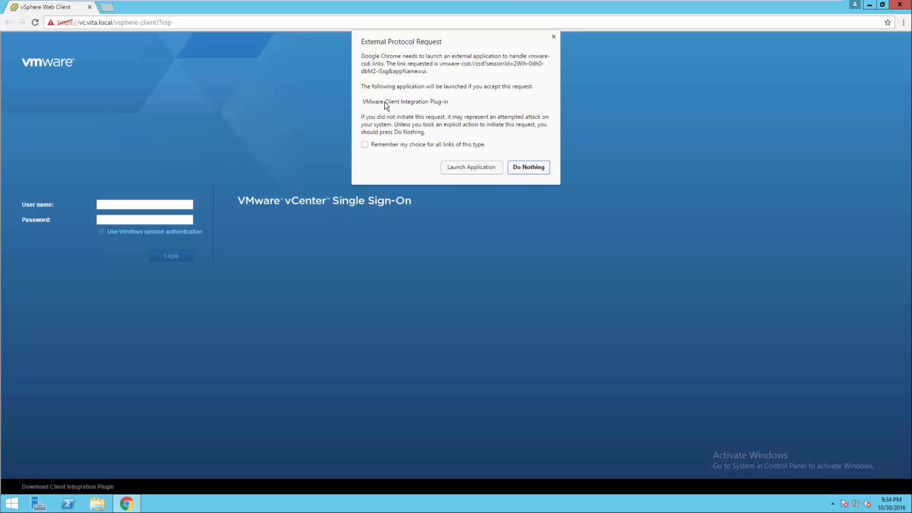
{"action": "left_click", "coordinate": [460, 168]}
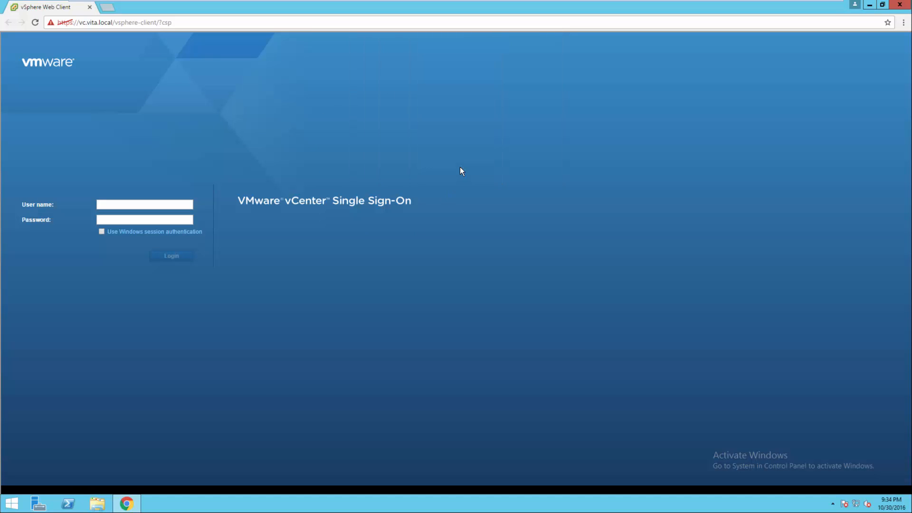
- Log in with Windows session authentication, allowing the Client Integration Plug-in to access the operating system for vc.vita.local
{"action": "left_click", "coordinate": [102, 231]}
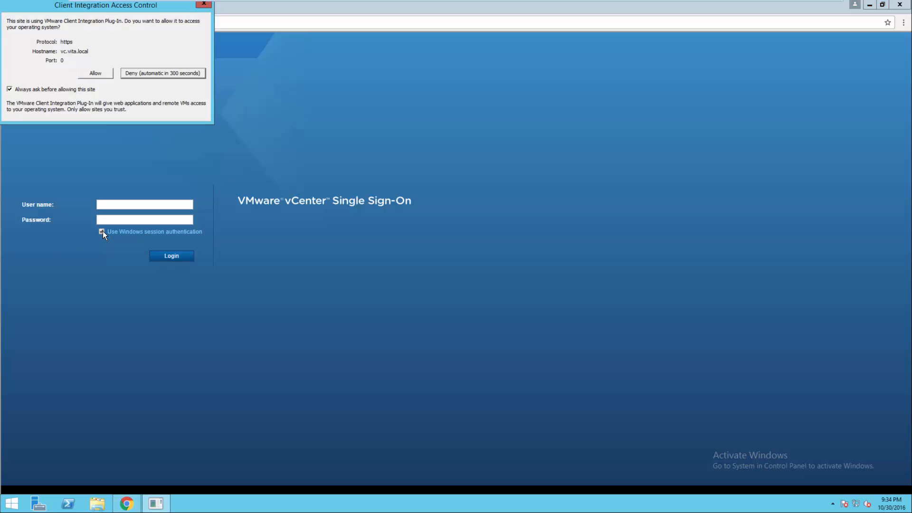
{"action": "left_click", "coordinate": [102, 72]}
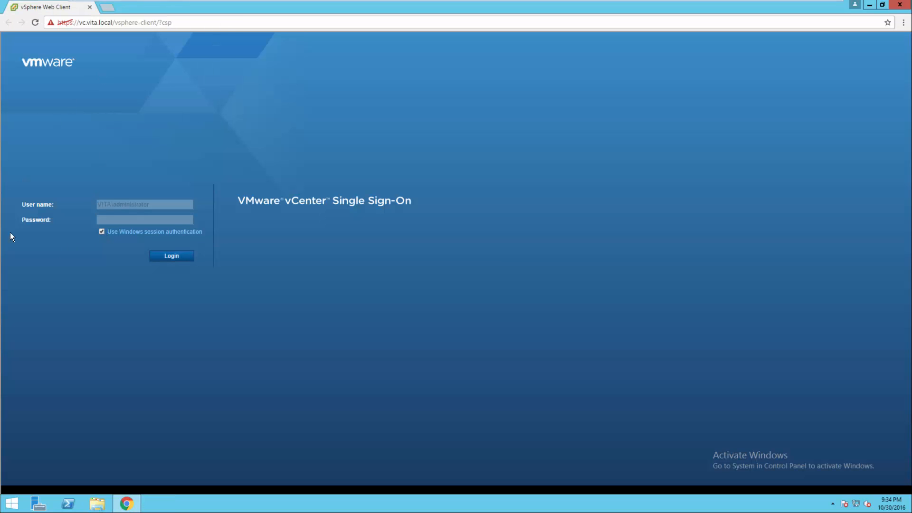
{"action": "left_click", "coordinate": [165, 259]}
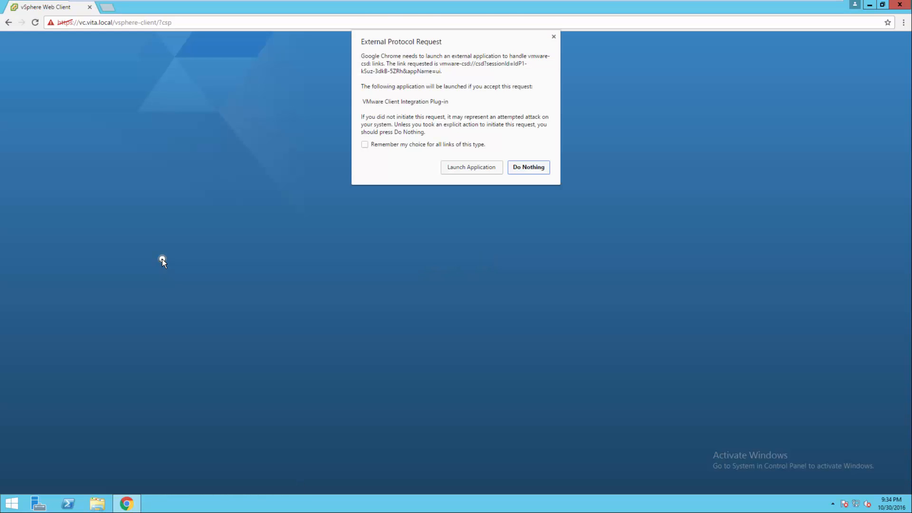
- Launch the Client Integration Plug-in with the choice remembered for all such links, and open the Hosts and Clusters inventory
{"action": "left_click", "coordinate": [364, 145]}
{"action": "left_click", "coordinate": [473, 167]}
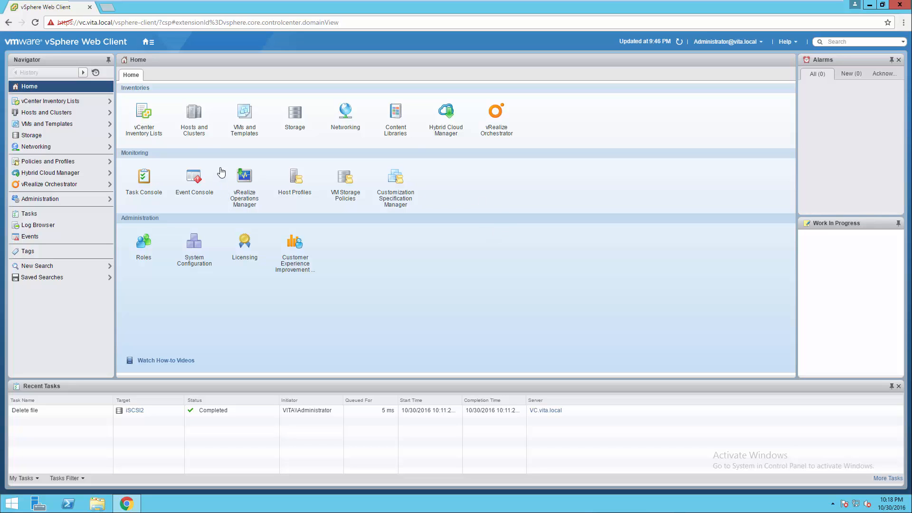
{"action": "left_click", "coordinate": [195, 119]}
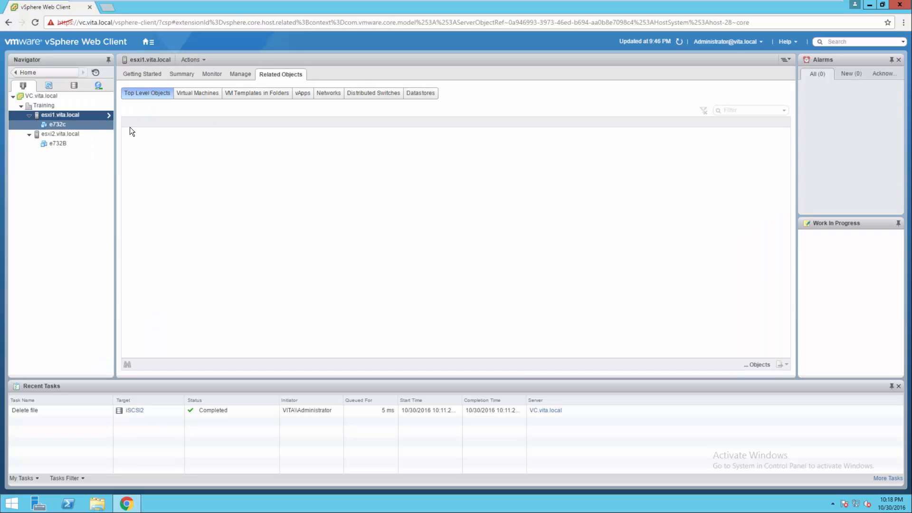
- Open the file browser of the iSCSI1 datastore from the datastores related to host esxi1.vita.local
{"action": "left_click", "coordinate": [411, 93]}
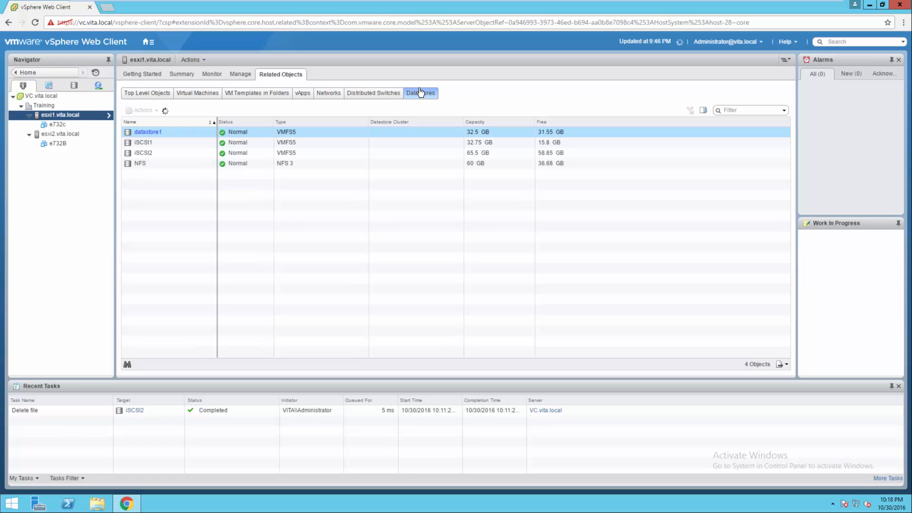
{"action": "left_click", "coordinate": [147, 142]}
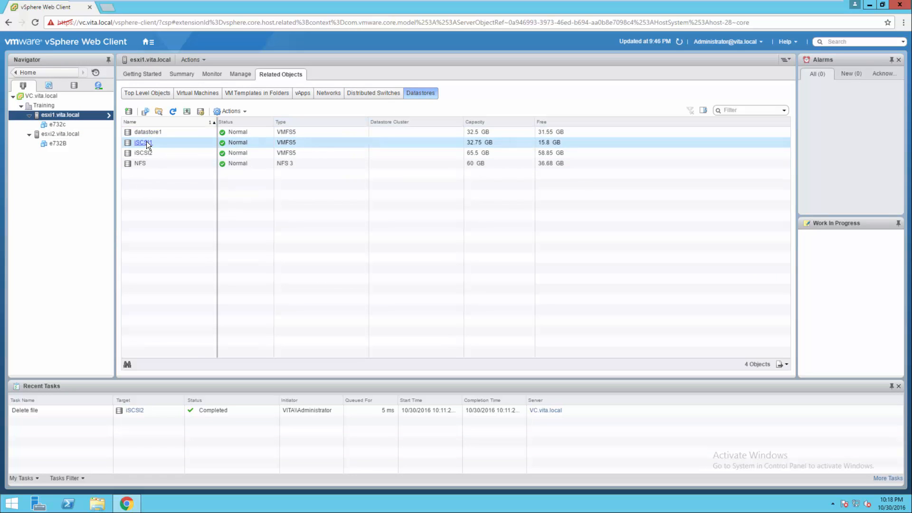
{"action": "left_click", "coordinate": [140, 143]}
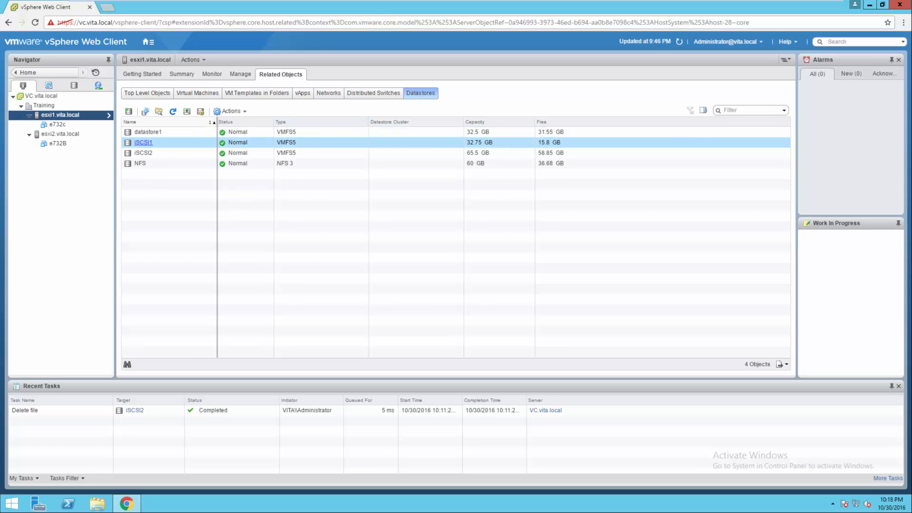
{"action": "left_click", "coordinate": [144, 138]}
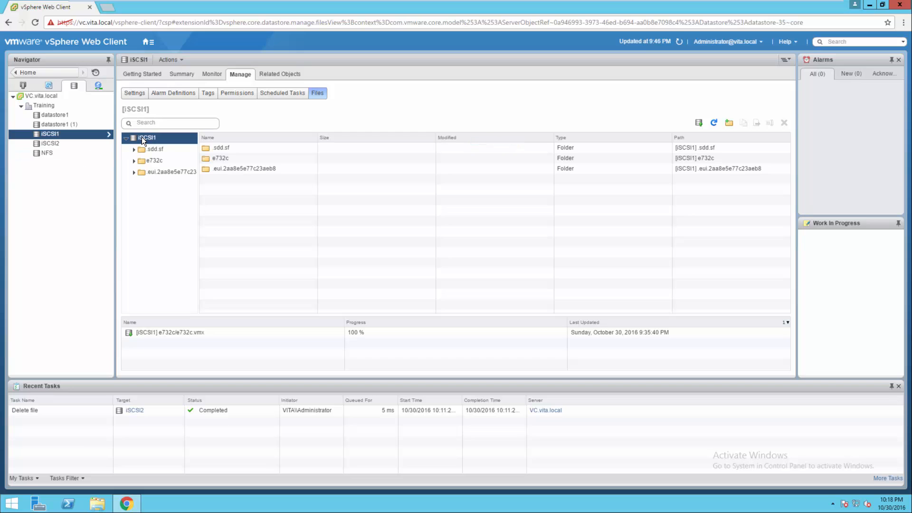
- Examine the file operations offered for the e732c folder and for the virtual machine files inside it
{"action": "left_click", "coordinate": [216, 158]}
{"action": "right_click", "coordinate": [227, 162]}
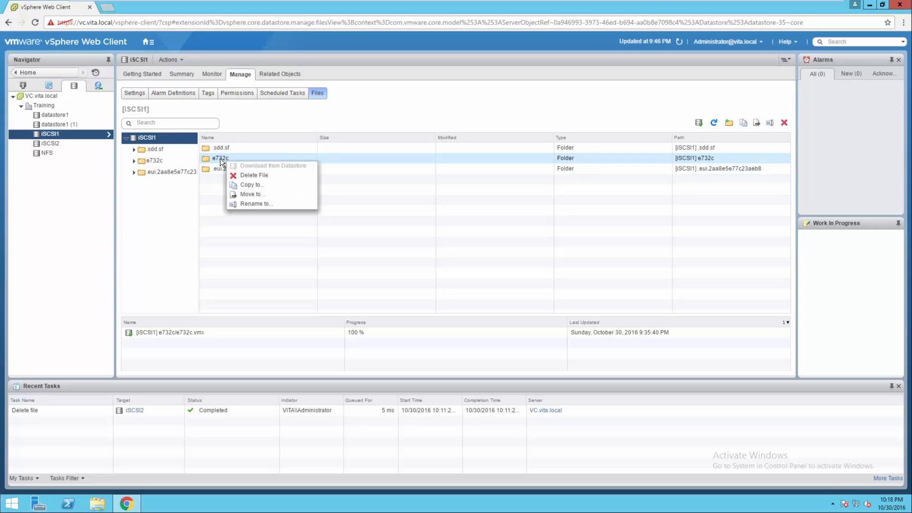
{"action": "left_click", "coordinate": [220, 158]}
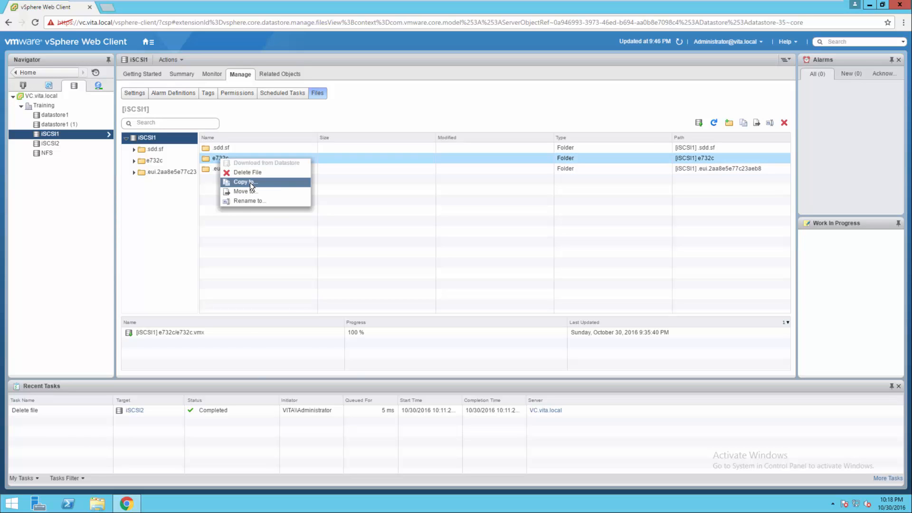
{"action": "left_click", "coordinate": [211, 186]}
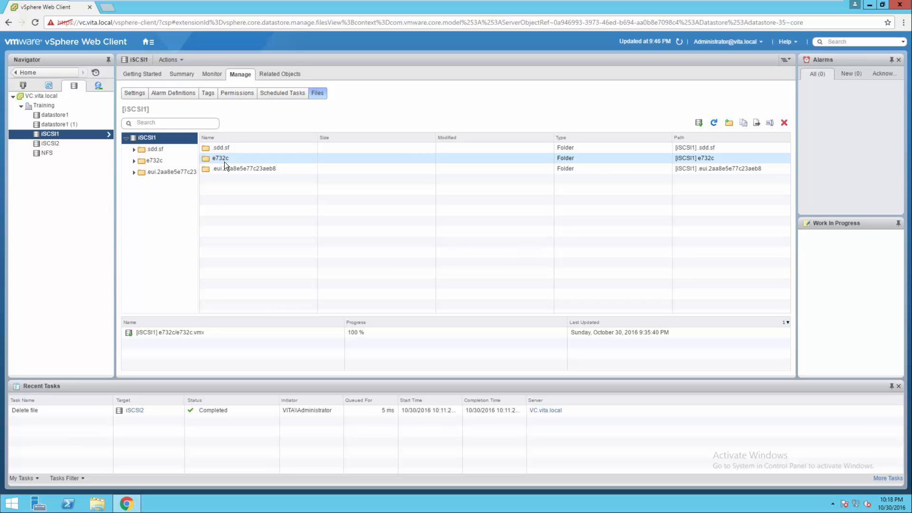
{"action": "double_click", "coordinate": [224, 161]}
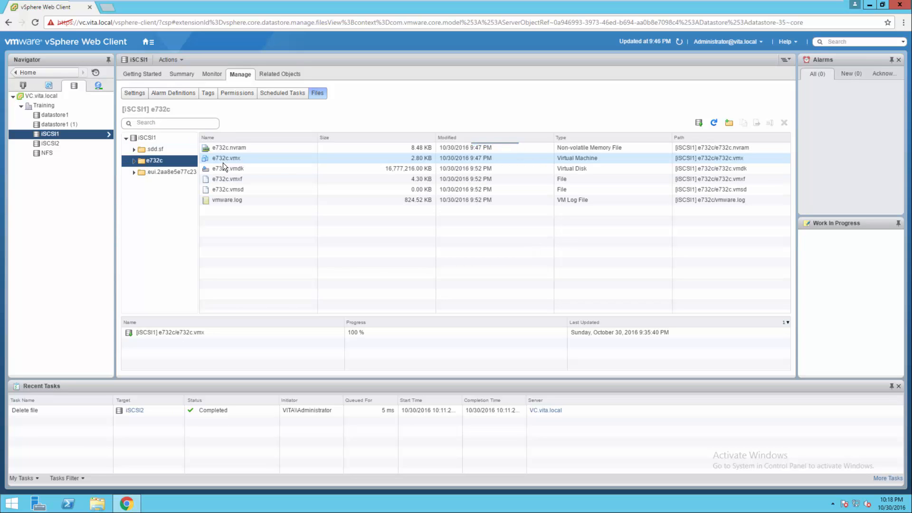
{"action": "right_click", "coordinate": [240, 148]}
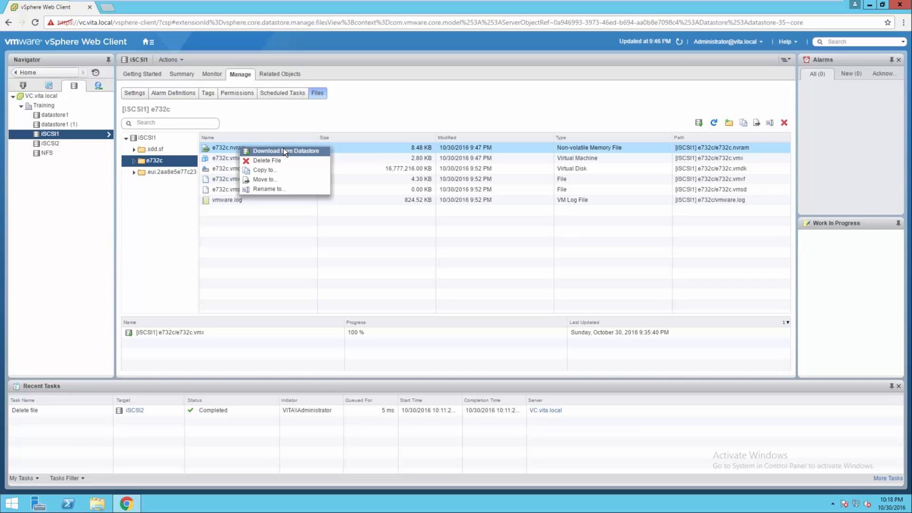
{"action": "left_click", "coordinate": [222, 199]}
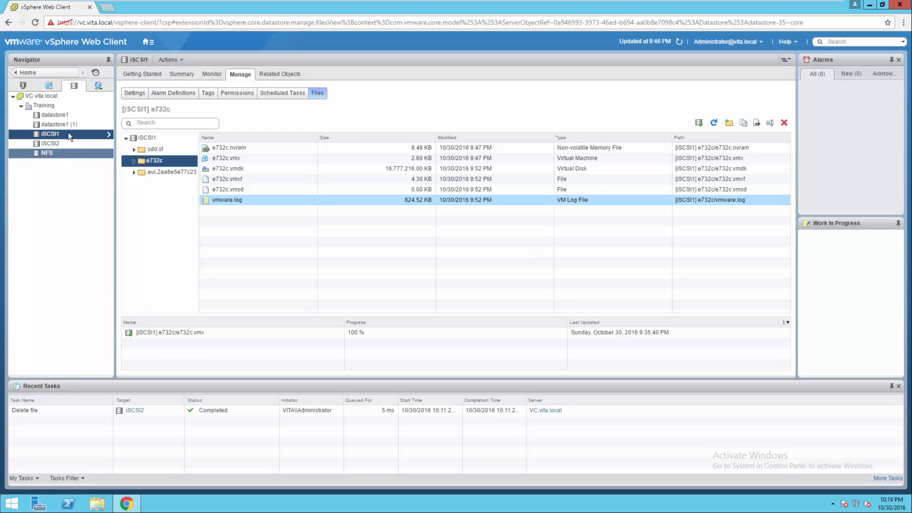
- Migrate virtual machine e732c to host esxi2.vita.local, changing the compute resource only and keeping VM Network as destination network
{"action": "left_click", "coordinate": [19, 87]}
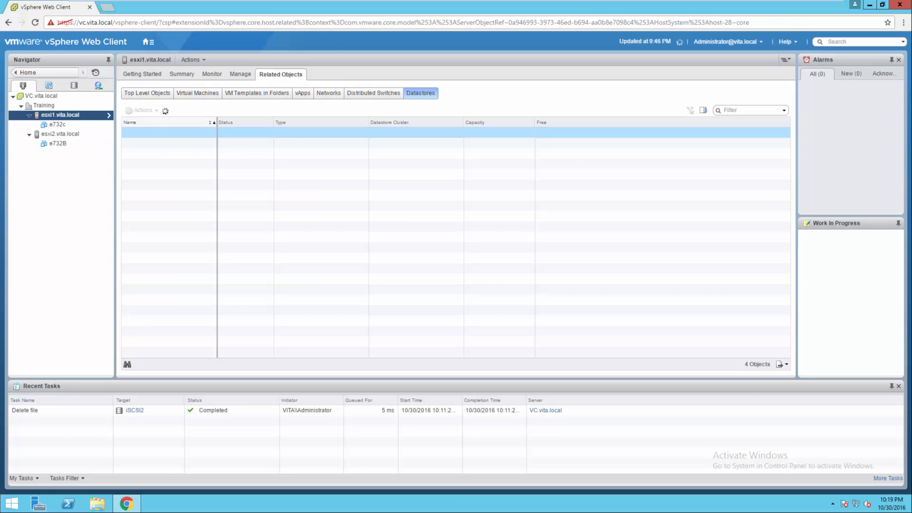
{"action": "left_click", "coordinate": [53, 123]}
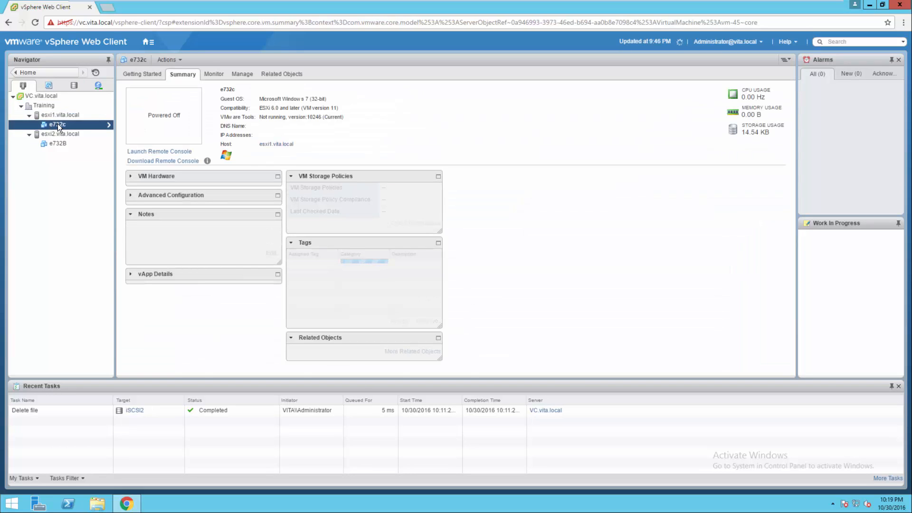
{"action": "right_click", "coordinate": [58, 124]}
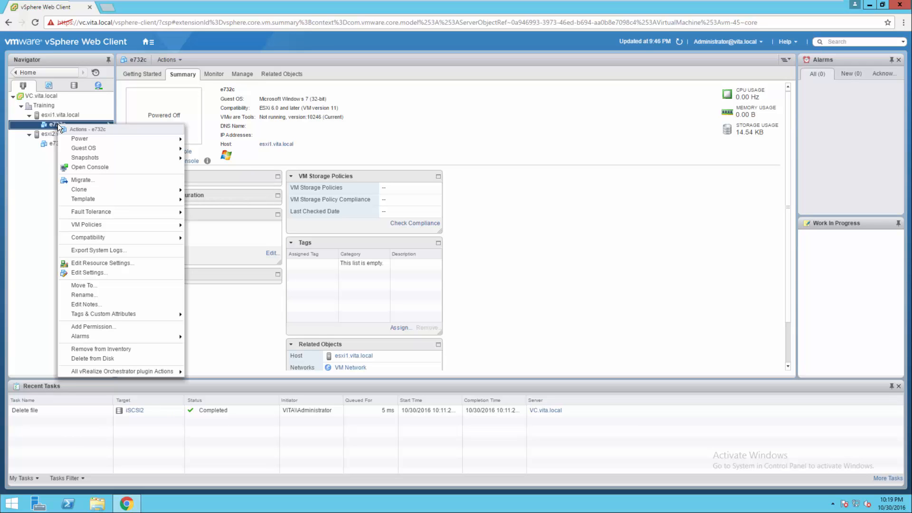
{"action": "left_click", "coordinate": [86, 181]}
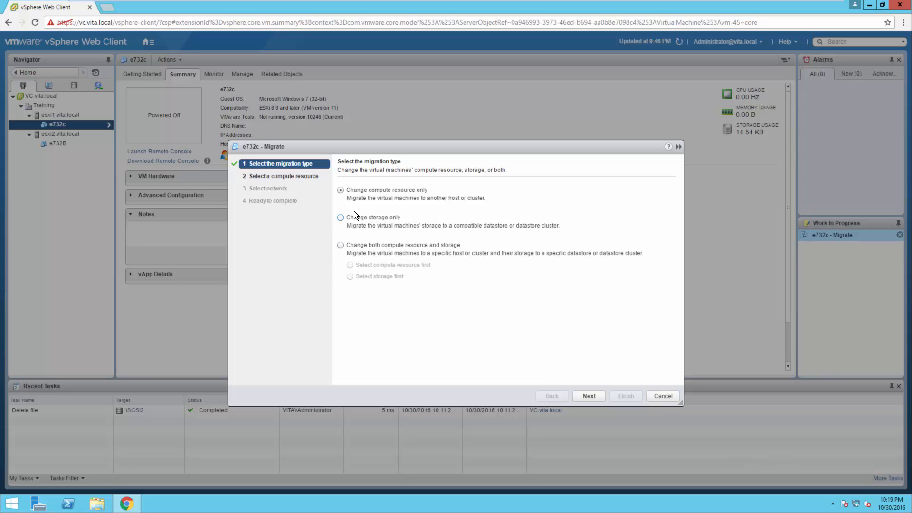
{"action": "left_click", "coordinate": [585, 397]}
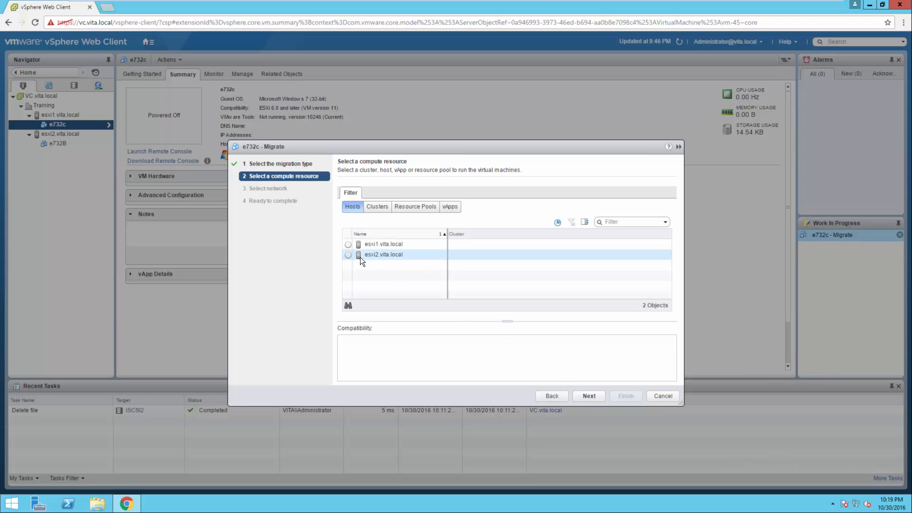
{"action": "left_click", "coordinate": [348, 255]}
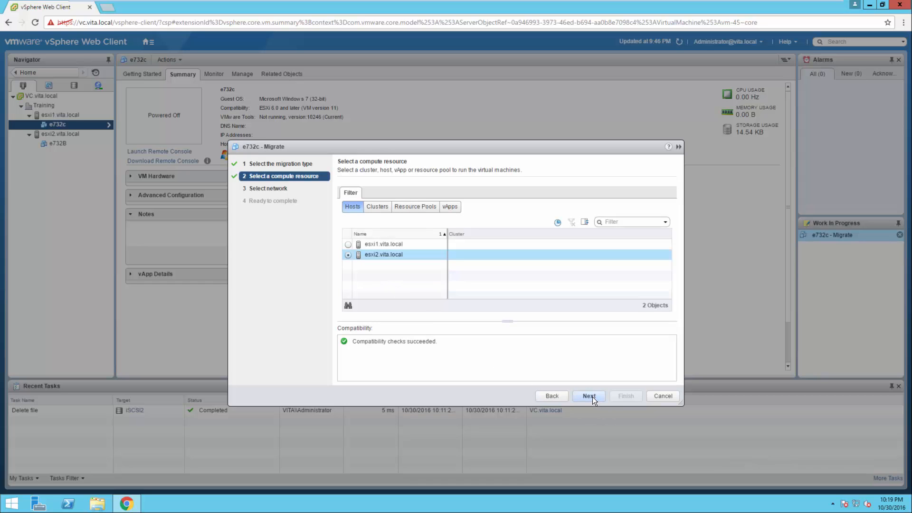
{"action": "left_click", "coordinate": [592, 398]}
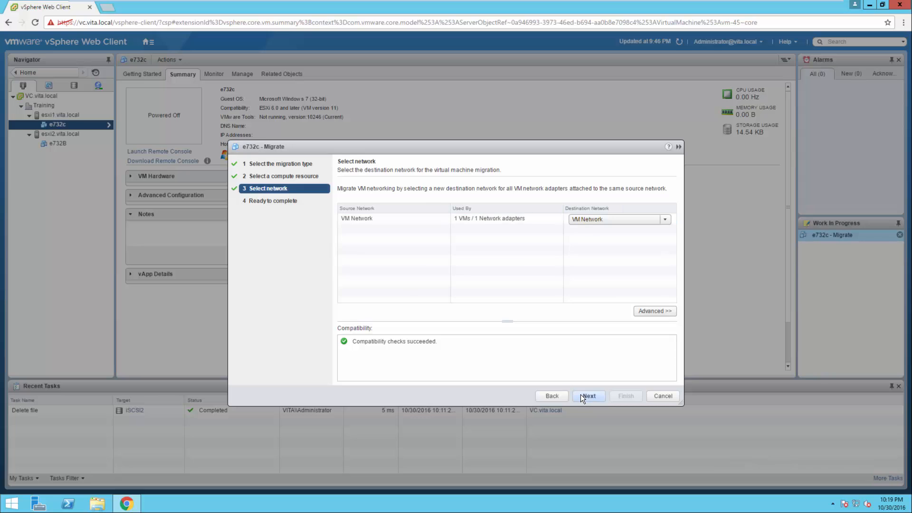
{"action": "left_click", "coordinate": [580, 394]}
{"action": "left_click", "coordinate": [624, 395]}
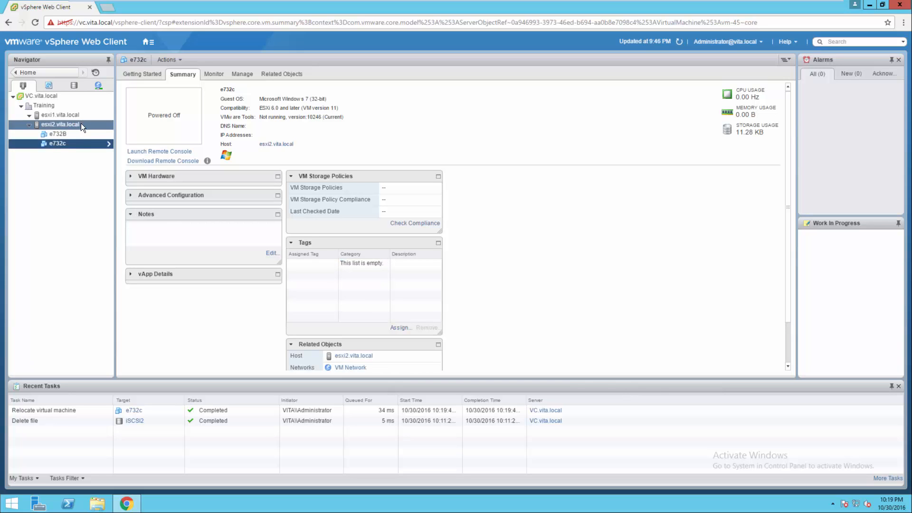
- Migrate virtual machine e732c back to host esxi1.vita.local, changing the compute resource only
{"action": "right_click", "coordinate": [59, 144]}
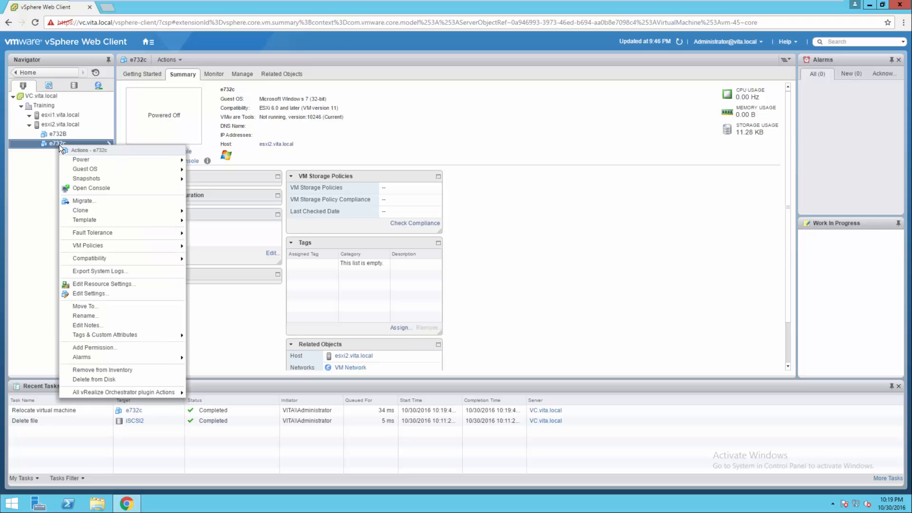
{"action": "left_click", "coordinate": [82, 202]}
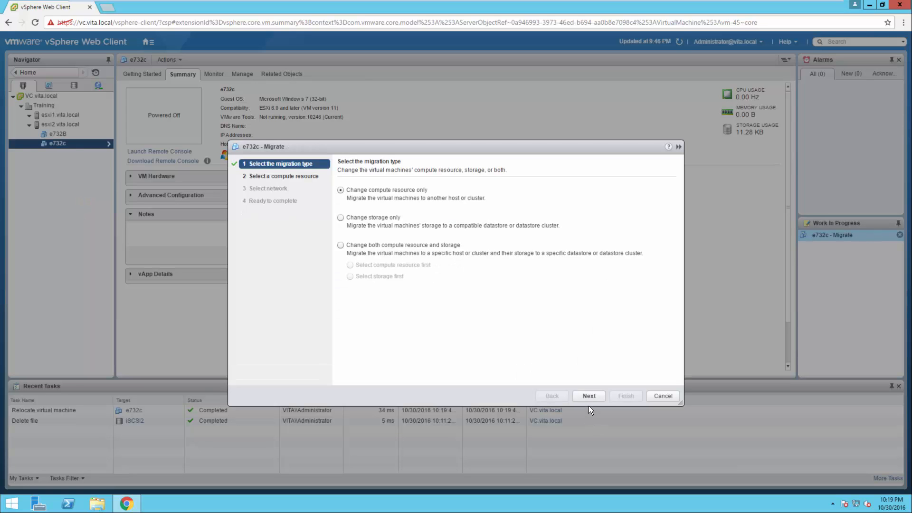
{"action": "left_click", "coordinate": [588, 400]}
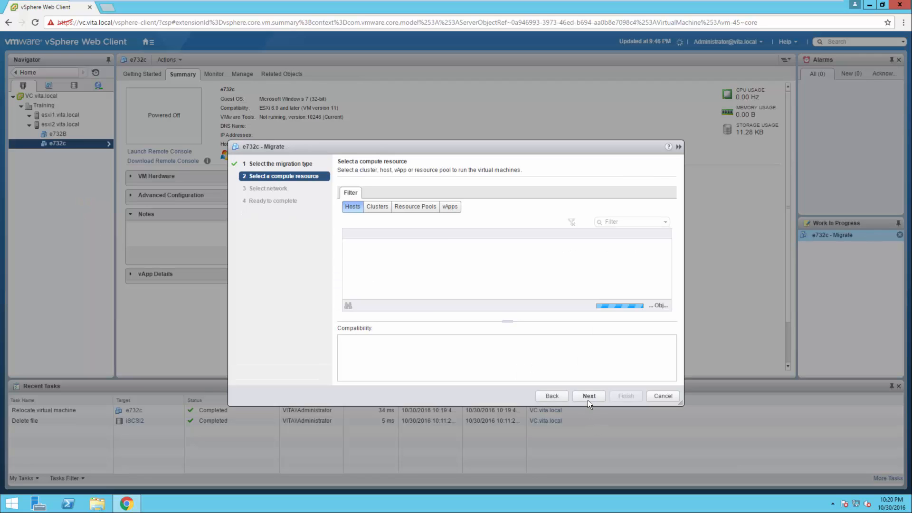
{"action": "left_click", "coordinate": [349, 244]}
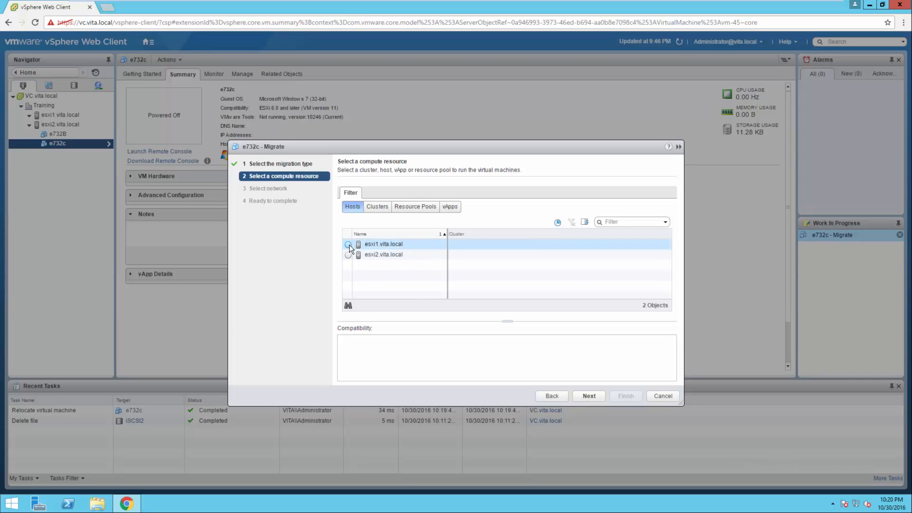
{"action": "left_click", "coordinate": [593, 396]}
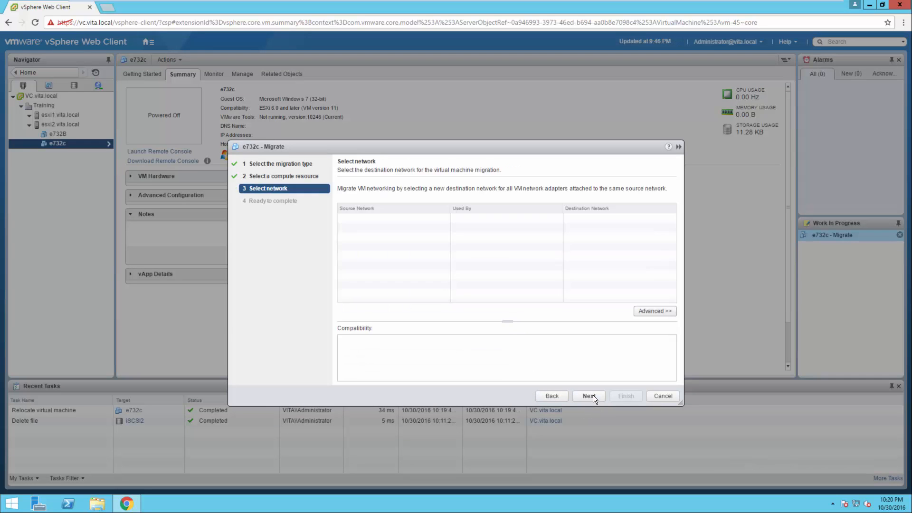
{"action": "left_click", "coordinate": [593, 395]}
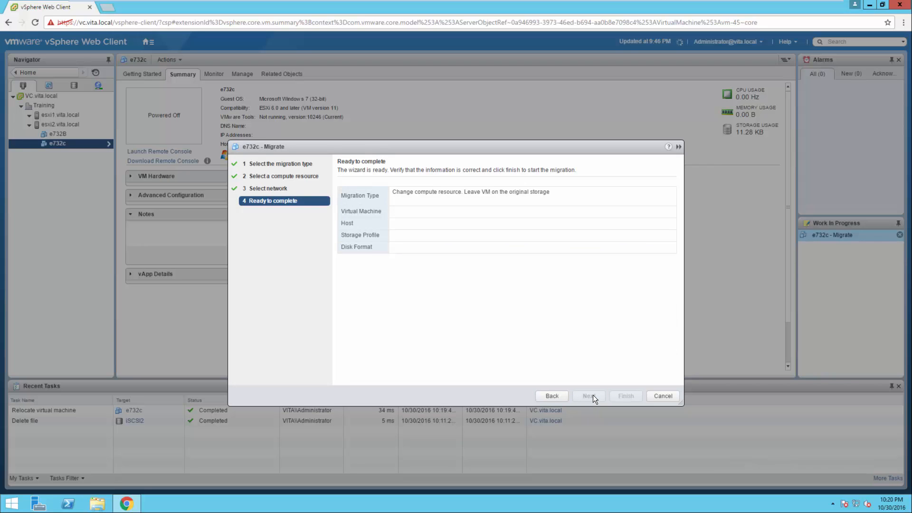
{"action": "left_click", "coordinate": [615, 396]}
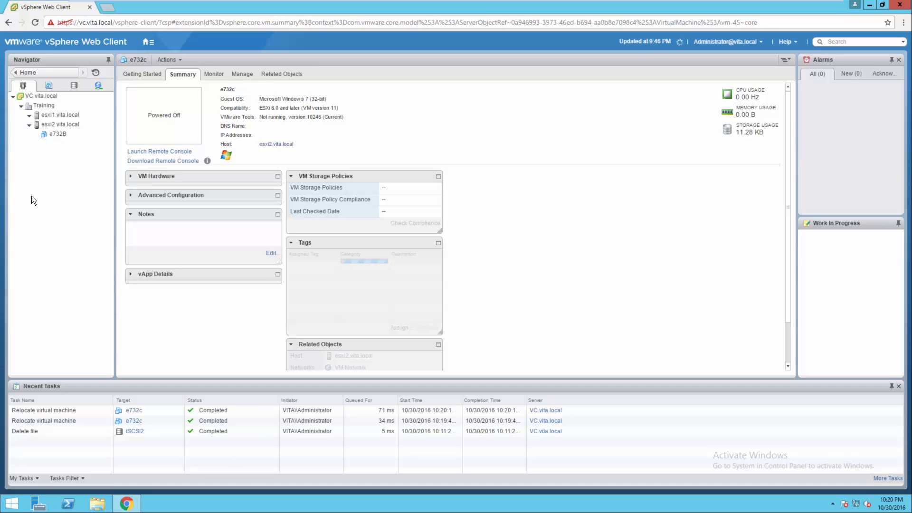
- Power on the virtual machine e732B on host esxi2.vita.local
{"action": "left_click", "coordinate": [59, 134]}
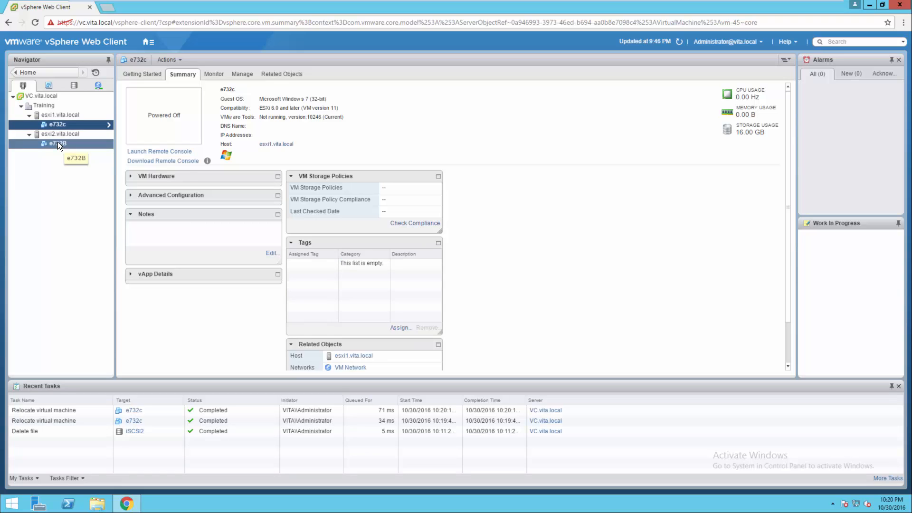
{"action": "right_click", "coordinate": [58, 142]}
{"action": "mouse_move", "coordinate": [106, 158]}
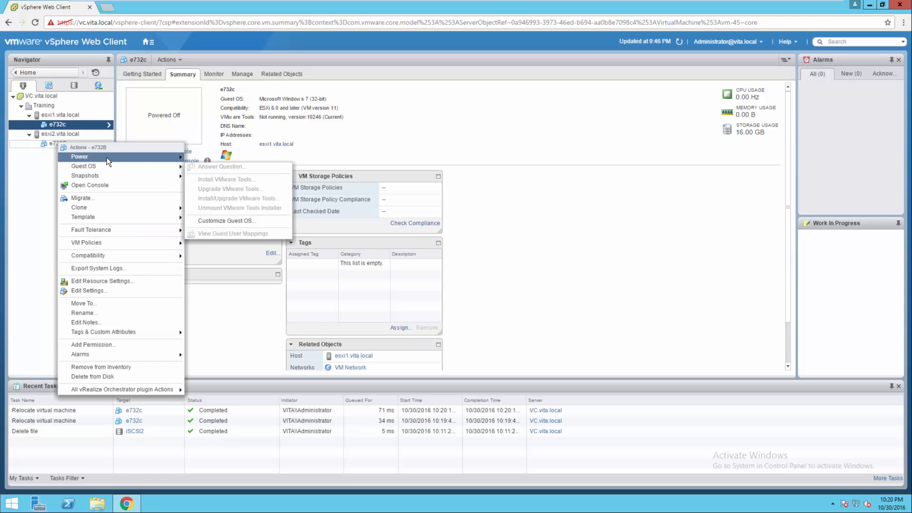
{"action": "left_click", "coordinate": [203, 161]}
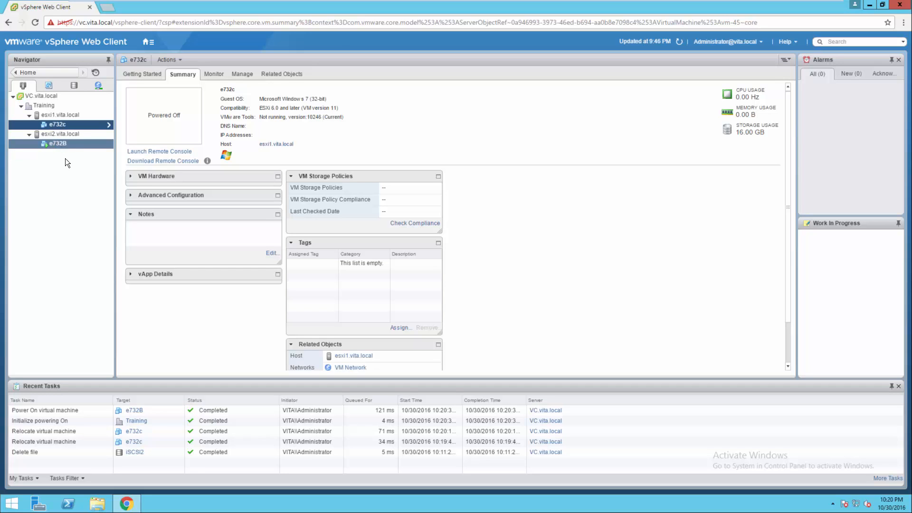
- Display the summary of virtual machine e732B and open its console
{"action": "left_click", "coordinate": [59, 143]}
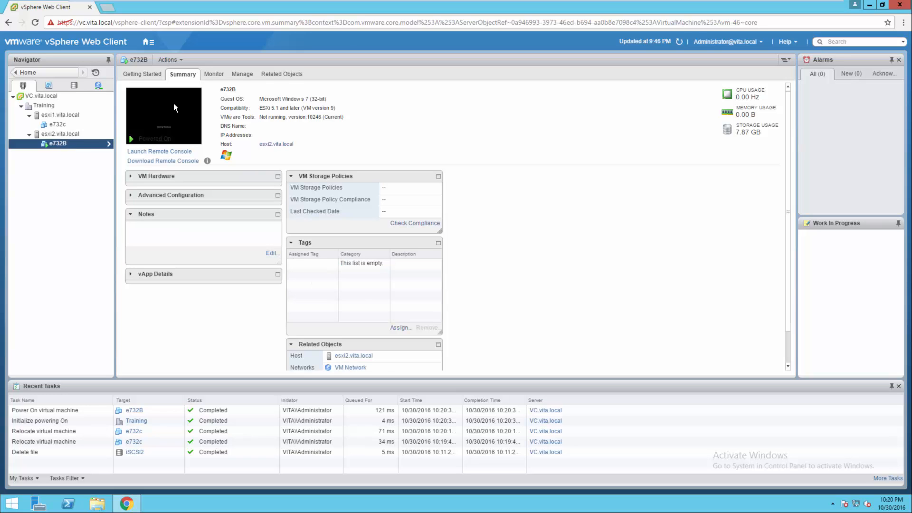
{"action": "right_click", "coordinate": [72, 143]}
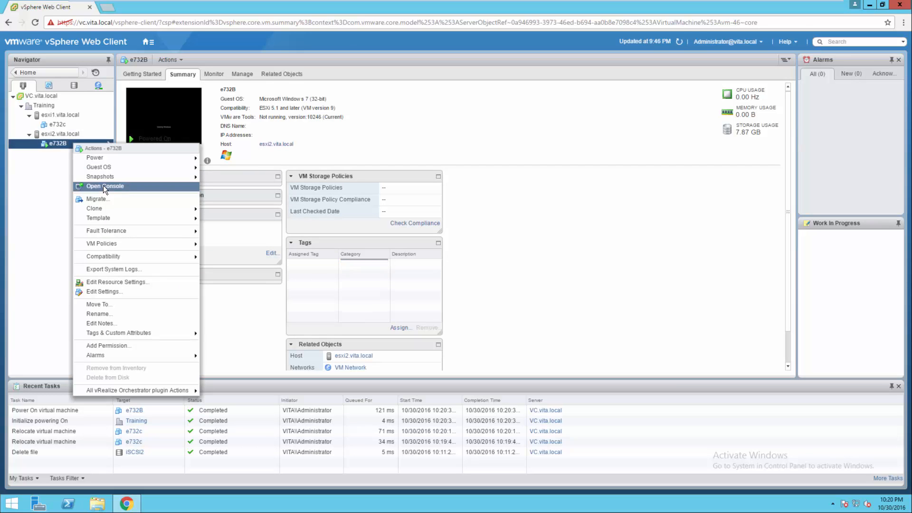
{"action": "left_click", "coordinate": [104, 188]}
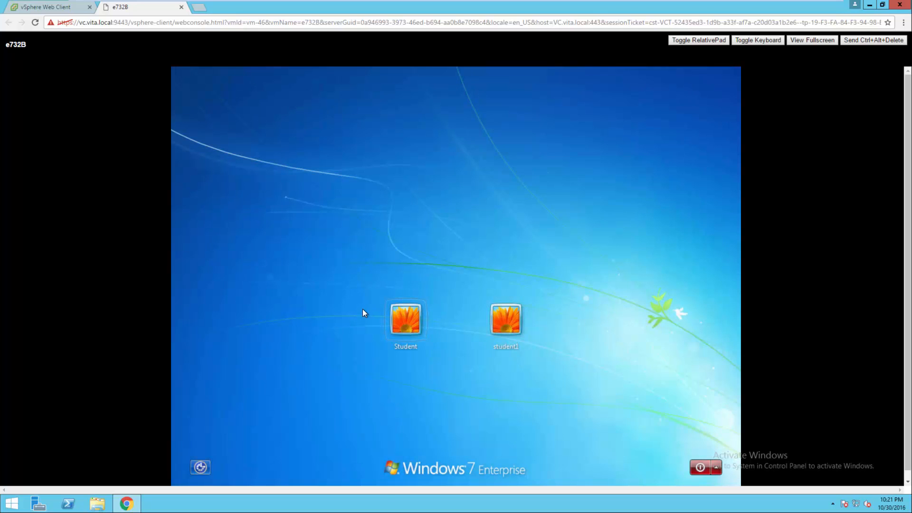
- Log in to the Windows 7 guest with the Student account and open a cmd command prompt
{"action": "left_click", "coordinate": [395, 330]}
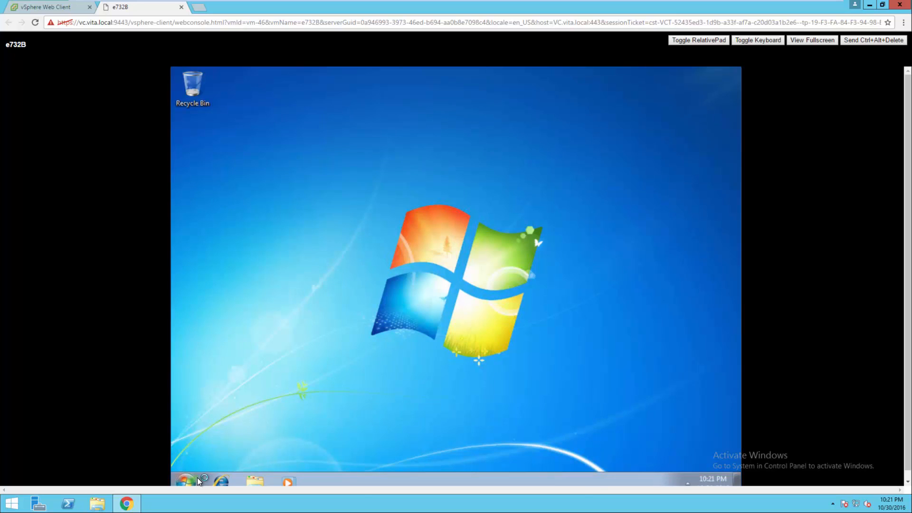
{"action": "left_click", "coordinate": [198, 478]}
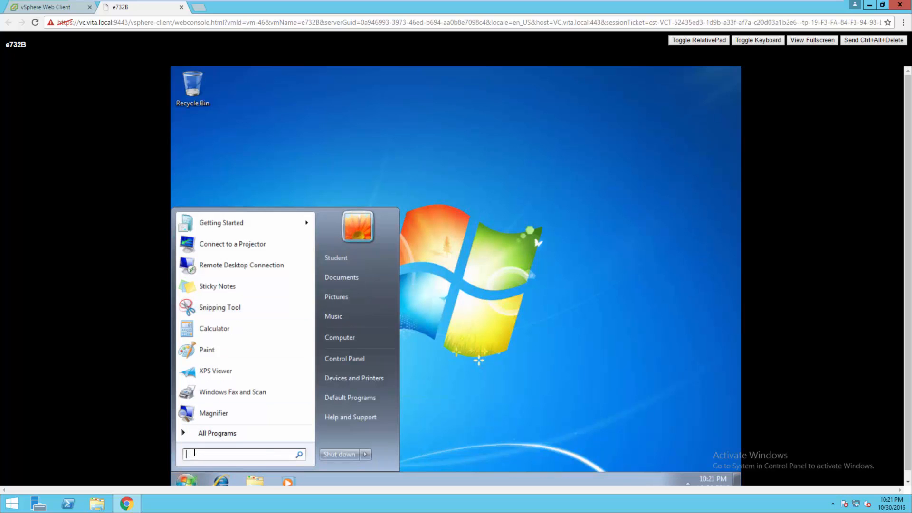
{"action": "type", "text": "cmd"}
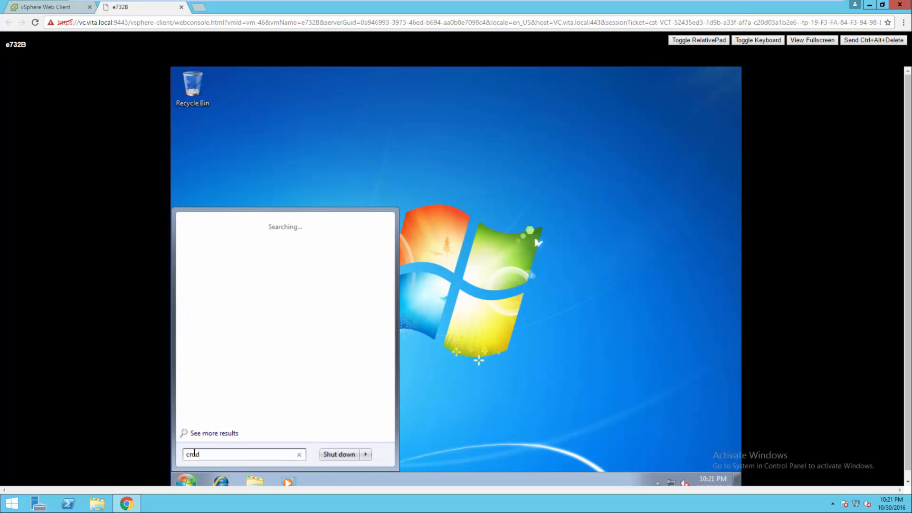
{"action": "key", "text": "Return"}
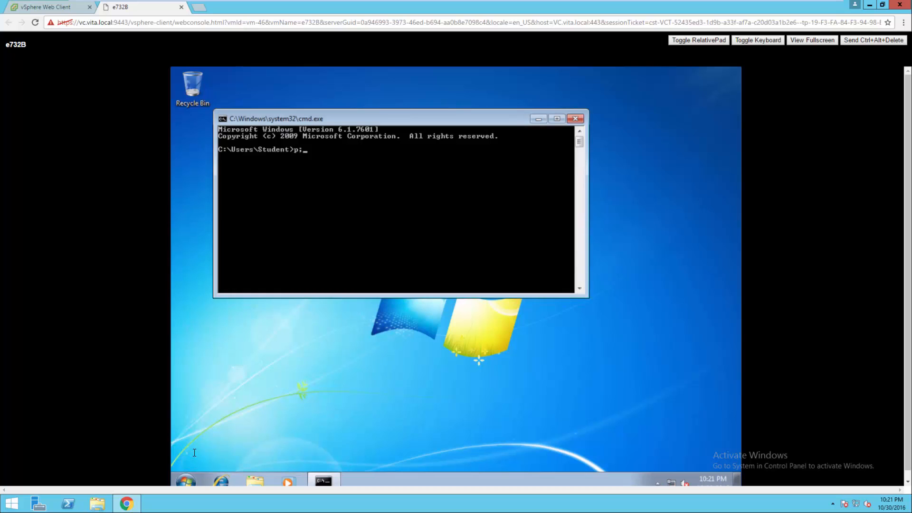
- Ping 8.8.8.8 from the guest's command prompt, stop it, and restart it as a continuous ping with the -t option
{"action": "type", "text": "ping 8.8.8.8"}
{"action": "key", "text": "Return"}
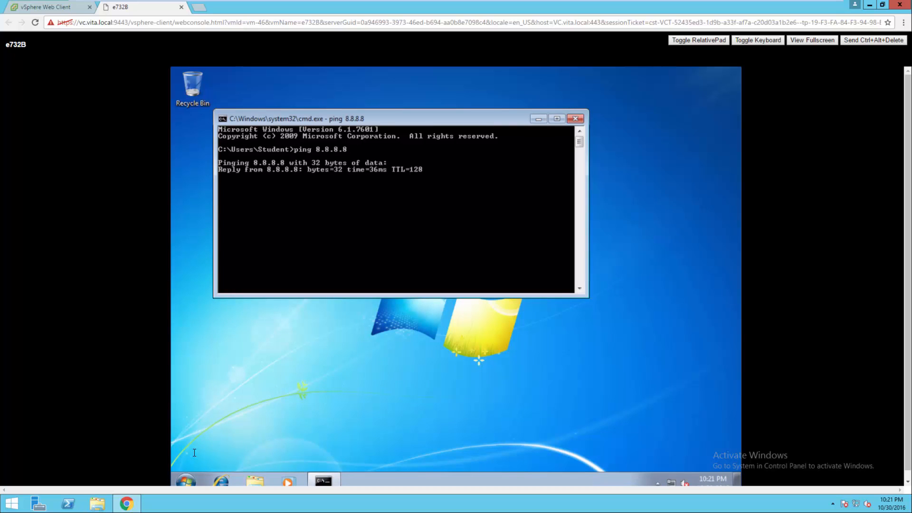
{"action": "key", "text": "ctrl+c"}
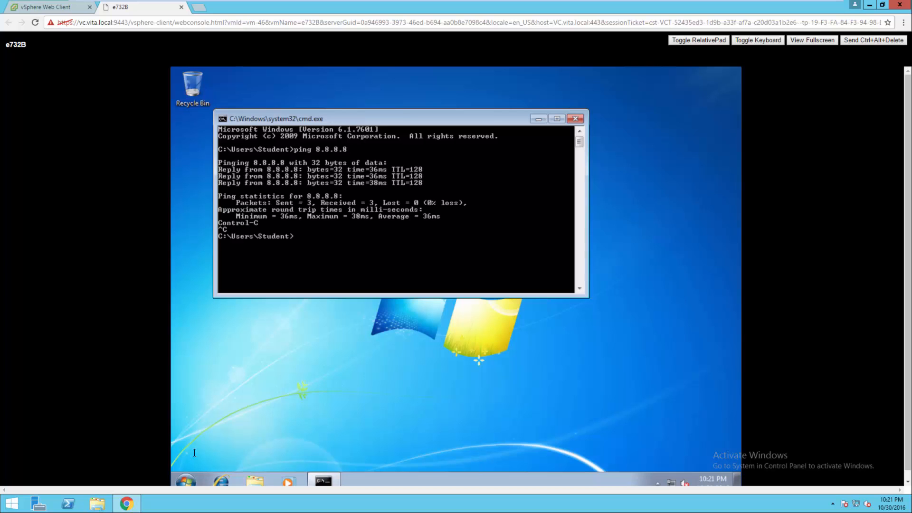
{"action": "key", "text": "Up"}
{"action": "type", "text": "-t"}
{"action": "key", "text": "Return"}
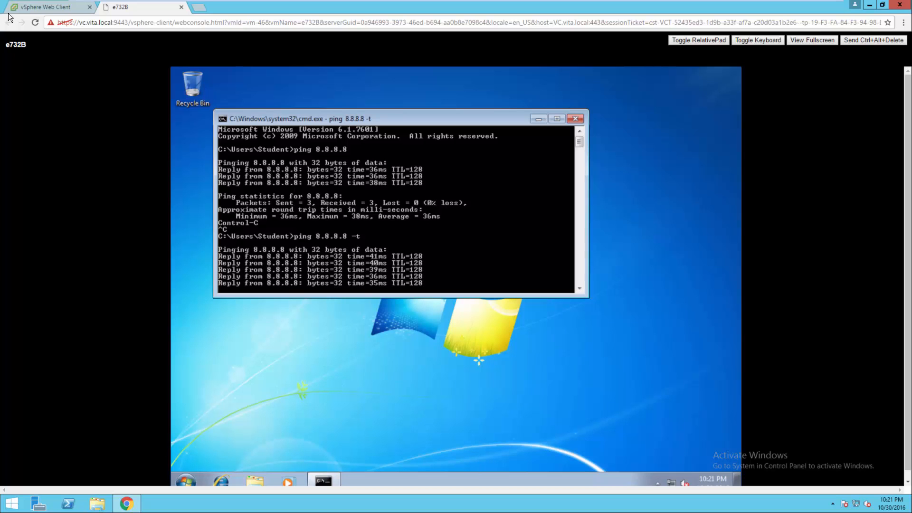
- Migrate the running e732B to host esxi1.vita.local in the vSphere Web Client, changing the compute resource only, with high vMotion priority
{"action": "left_click", "coordinate": [46, 7]}
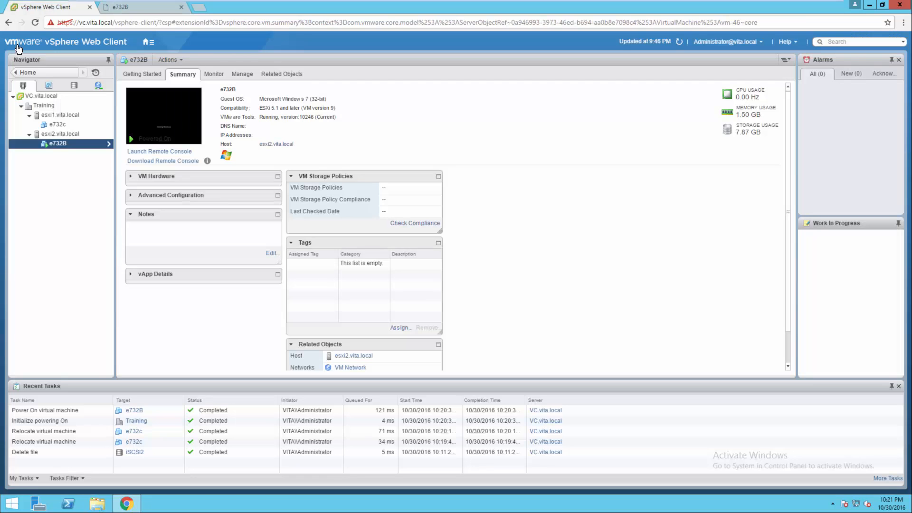
{"action": "right_click", "coordinate": [55, 144]}
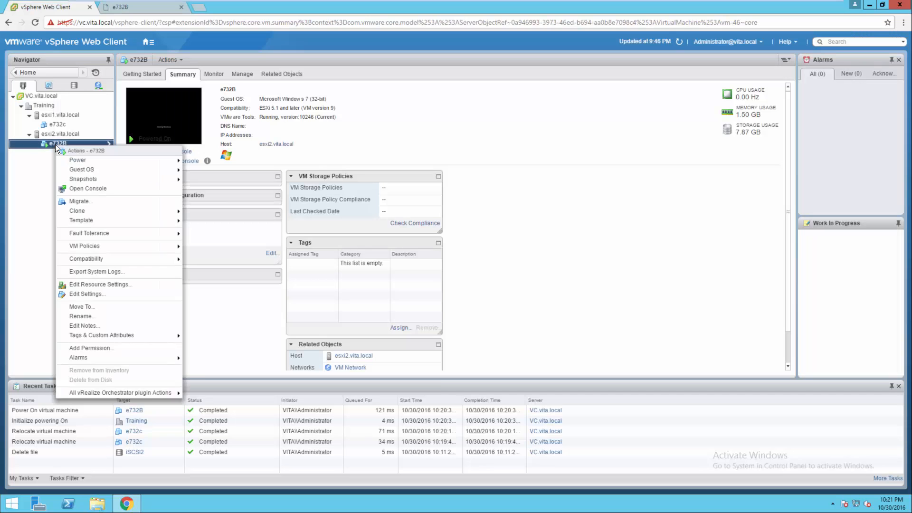
{"action": "left_click", "coordinate": [80, 203]}
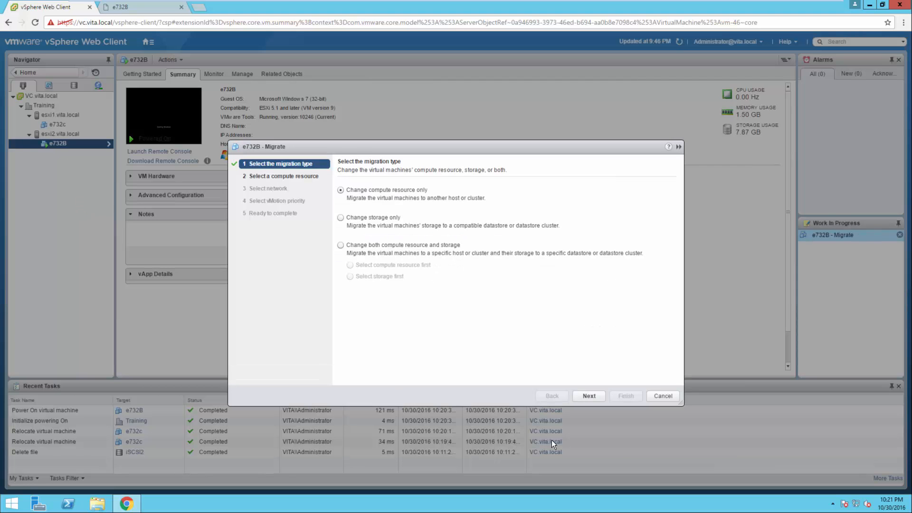
{"action": "left_click", "coordinate": [598, 397]}
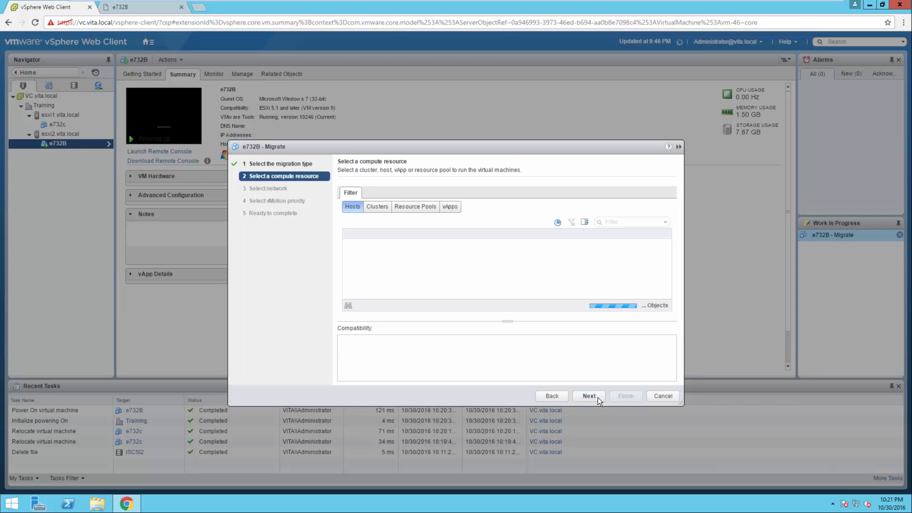
{"action": "left_click", "coordinate": [349, 244]}
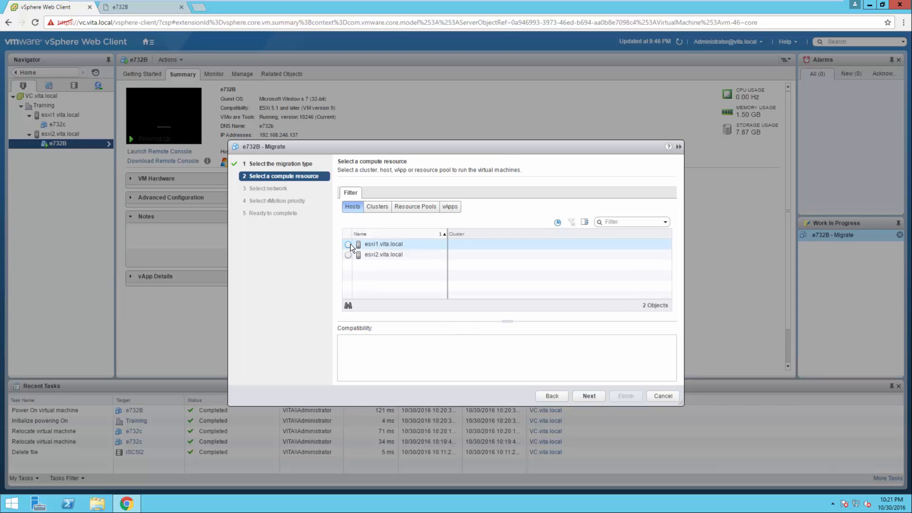
{"action": "left_click", "coordinate": [581, 396]}
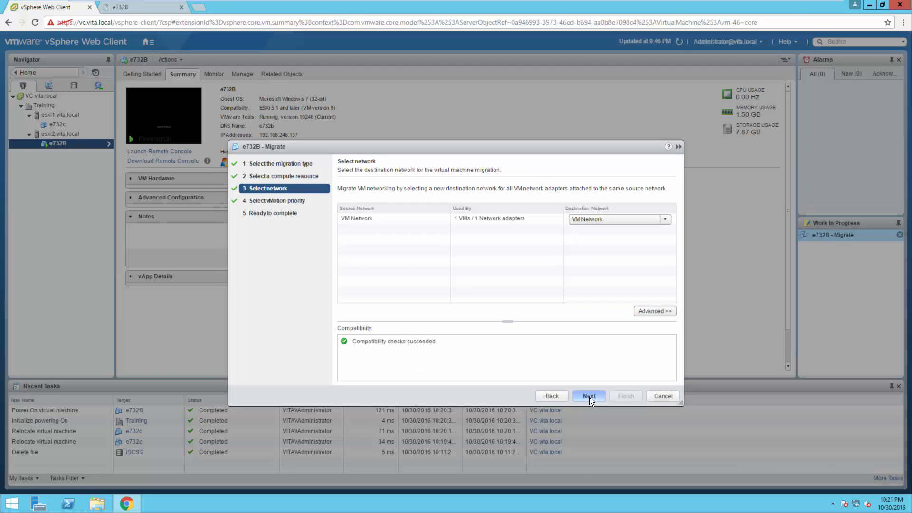
{"action": "left_click", "coordinate": [590, 396]}
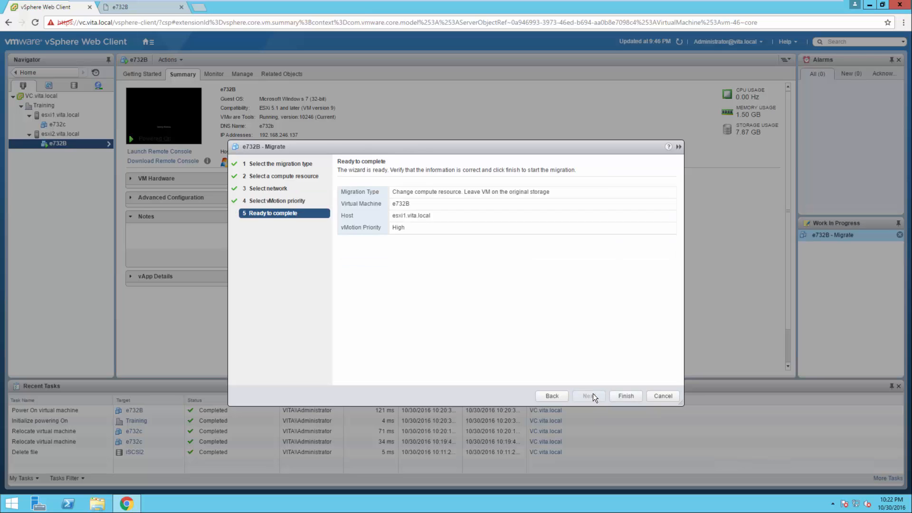
{"action": "left_click", "coordinate": [623, 396]}
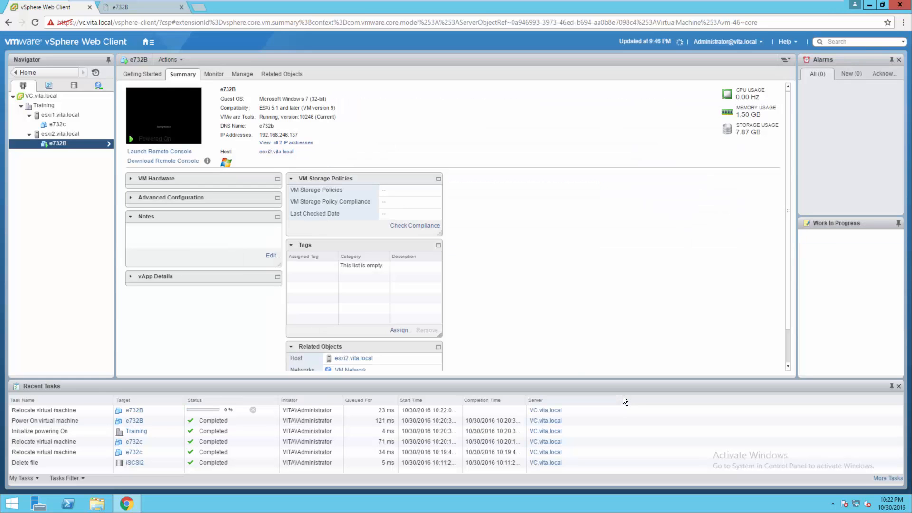
- Close the disconnected e732B console and open a new console for the virtual machine
{"action": "left_click", "coordinate": [126, 8]}
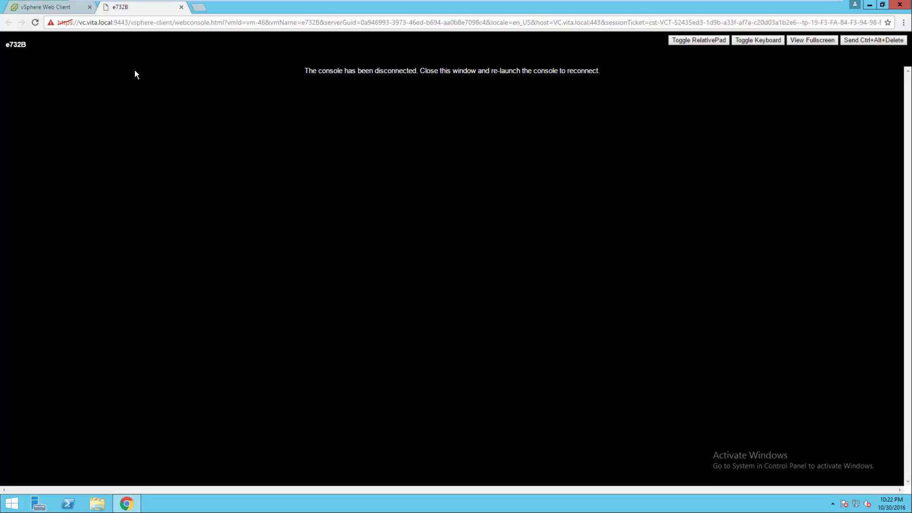
{"action": "left_click", "coordinate": [181, 7]}
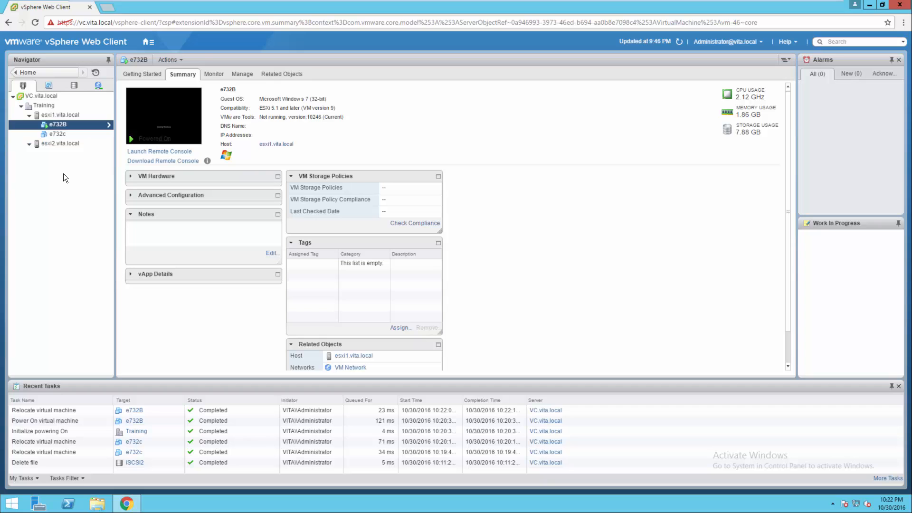
{"action": "right_click", "coordinate": [63, 126]}
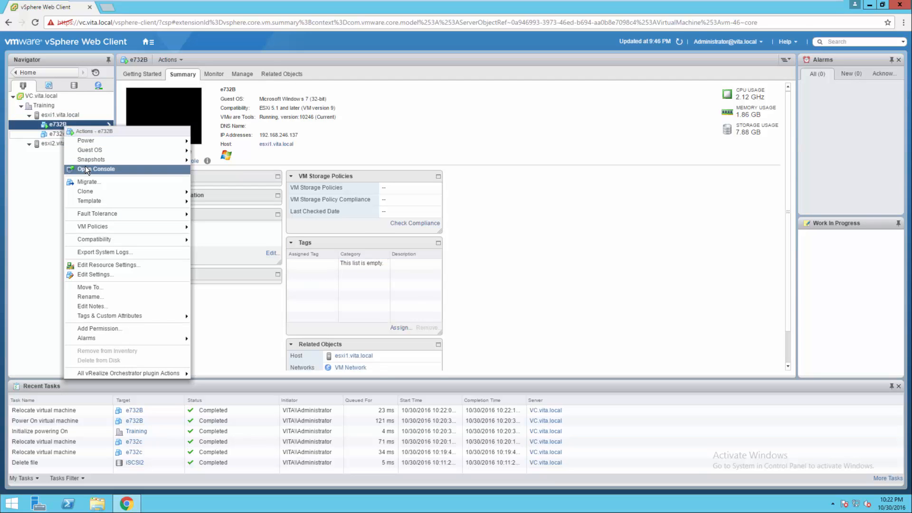
{"action": "left_click", "coordinate": [84, 169]}
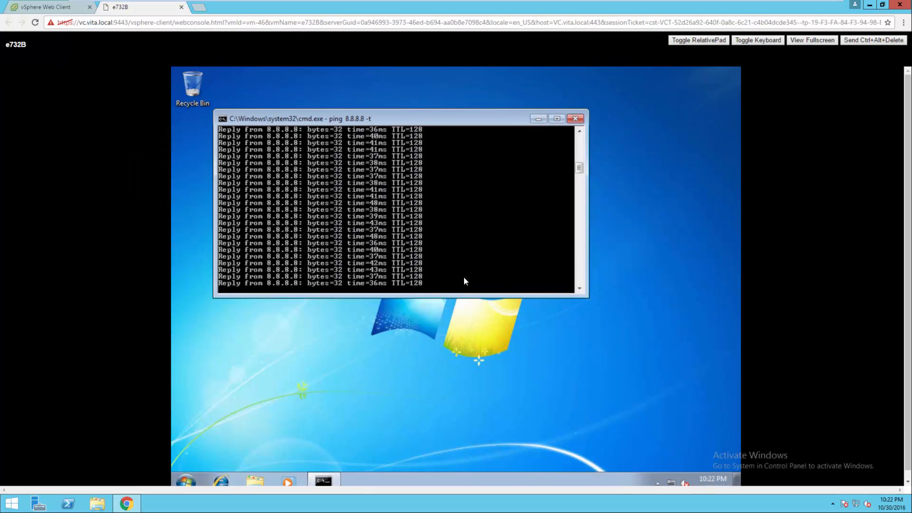
- Enlarge the guest's command prompt window, review the ping replies for losses during the migration, and stop the ping
{"action": "left_click_drag", "start_coordinate": [463, 298], "coordinate": [461, 433]}
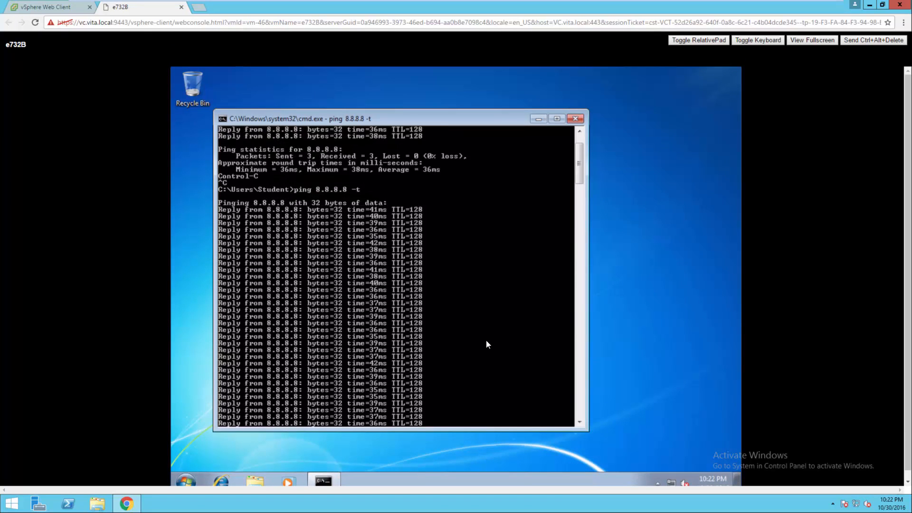
{"action": "scroll", "coordinate": [486, 340], "scroll_direction": "down", "scroll_amount": 10}
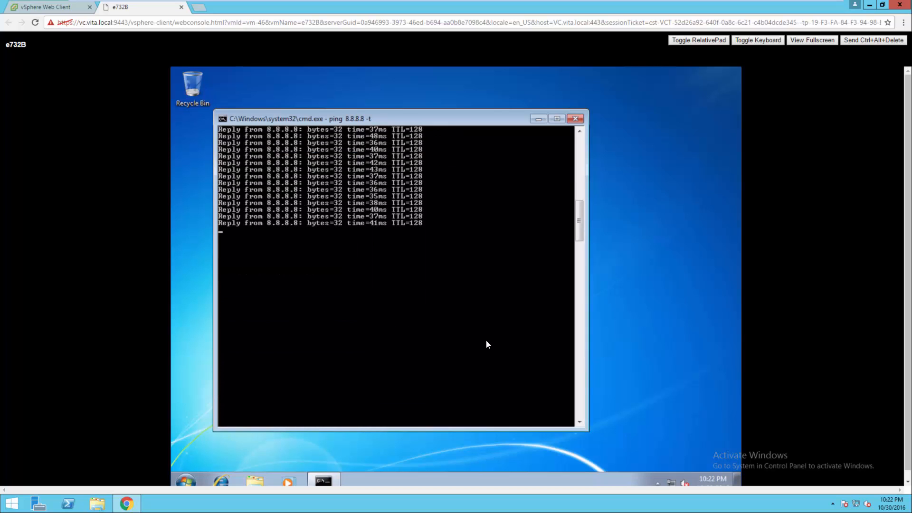
{"action": "scroll", "coordinate": [486, 340], "scroll_direction": "up", "scroll_amount": 5}
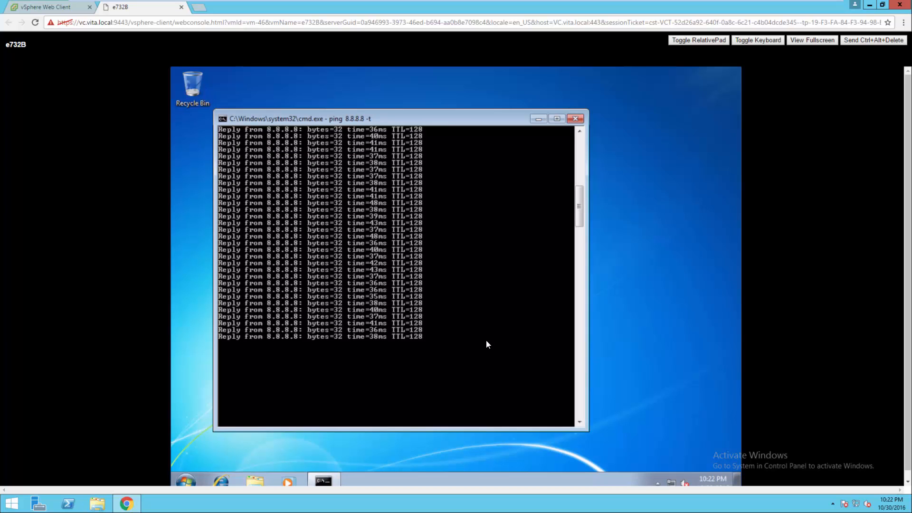
{"action": "scroll", "coordinate": [486, 340], "scroll_direction": "up", "scroll_amount": 12}
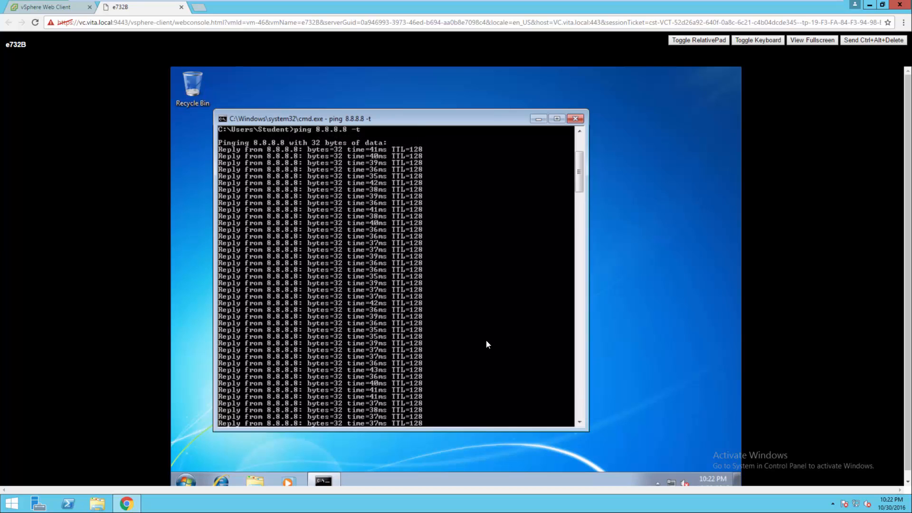
{"action": "scroll", "coordinate": [487, 340], "scroll_direction": "down", "scroll_amount": 13}
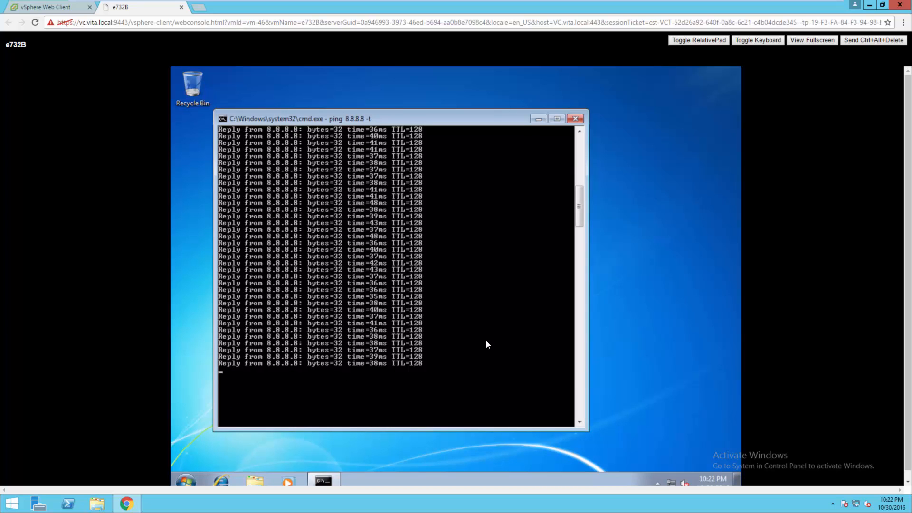
{"action": "scroll", "coordinate": [486, 340], "scroll_direction": "up", "scroll_amount": 1}
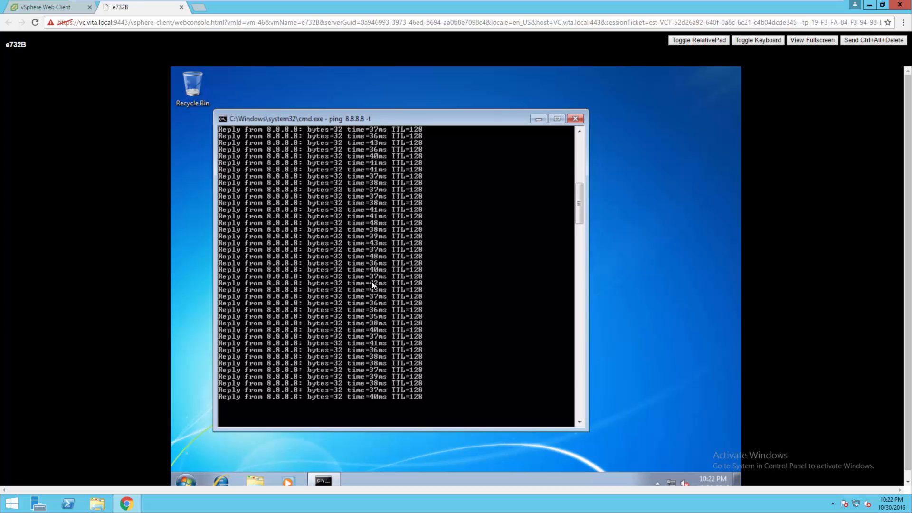
{"action": "scroll", "coordinate": [395, 336], "scroll_direction": "down", "scroll_amount": 6}
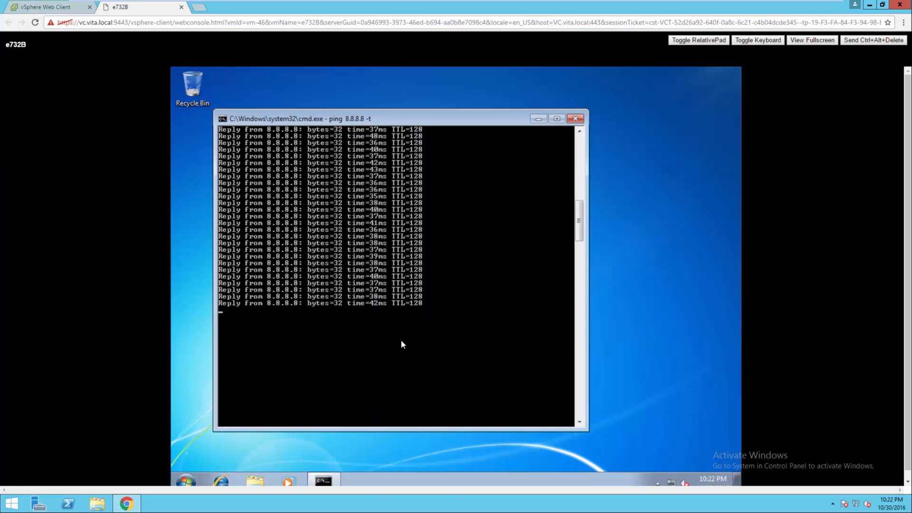
{"action": "key", "text": "ctrl+c"}
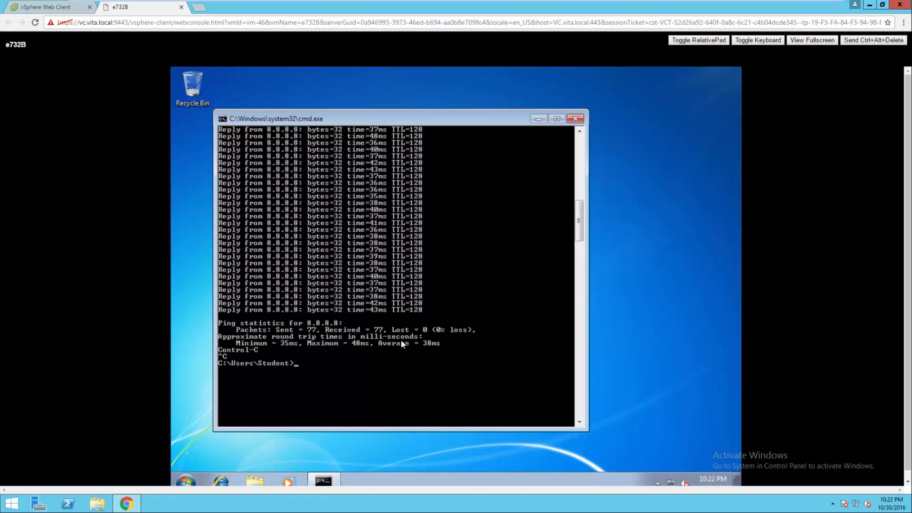
- Replace the guest's command prompt with a fresh cmd window and start a continuous ping with ping 8.8.8.8 -t
{"action": "left_click", "coordinate": [577, 119]}
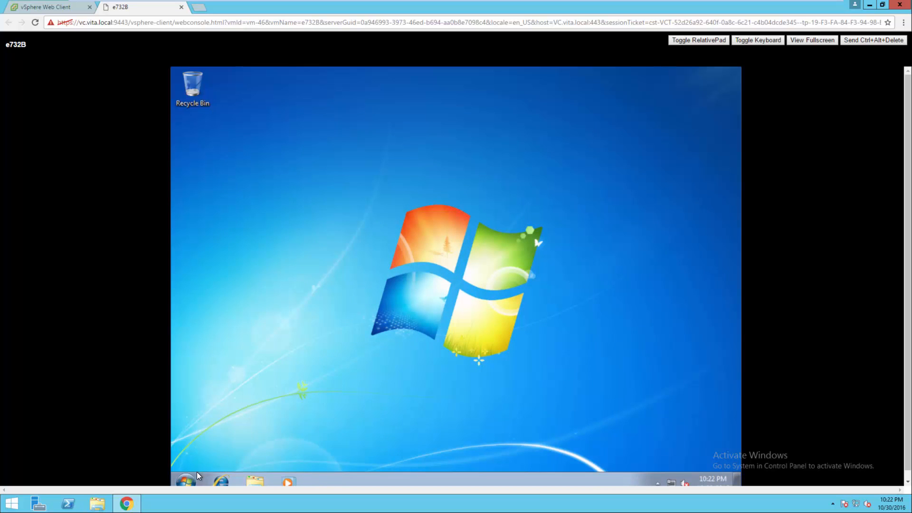
{"action": "left_click", "coordinate": [187, 477]}
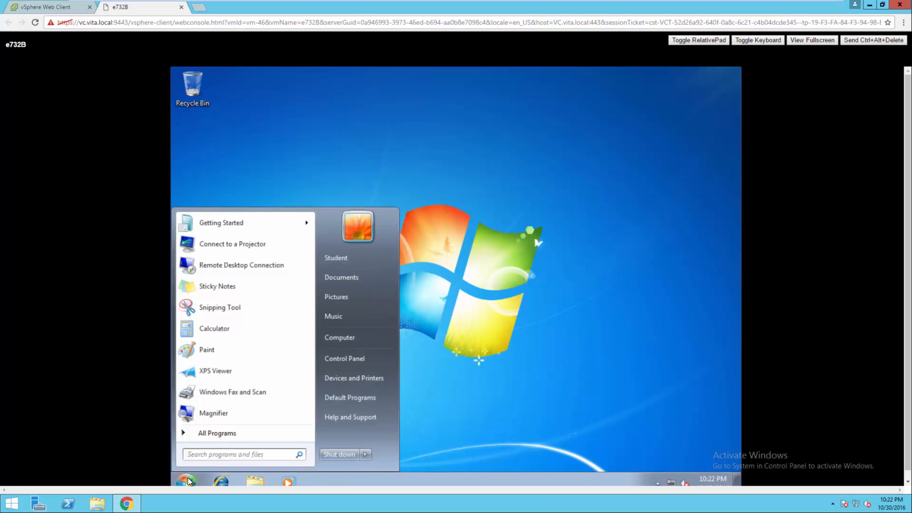
{"action": "type", "text": "cmd"}
{"action": "key", "text": "Return"}
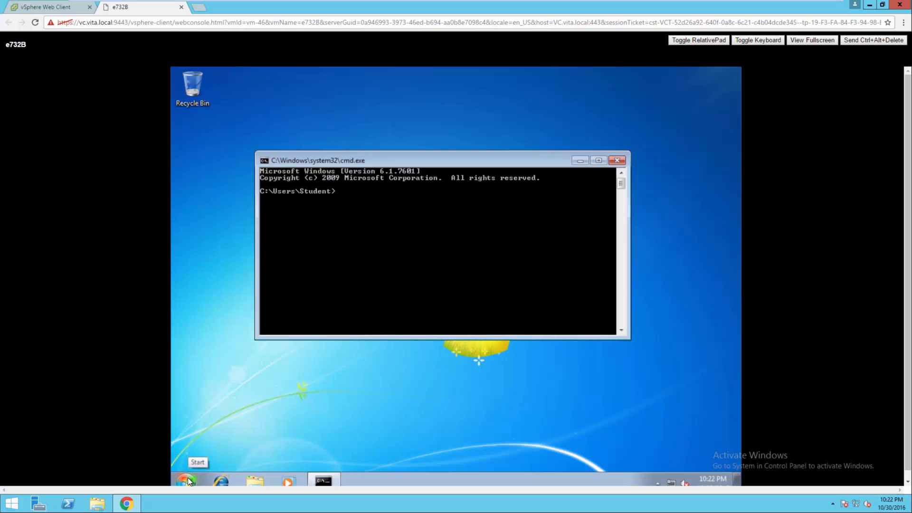
{"action": "type", "text": "ping 8.8.8.8 -t"}
{"action": "key", "text": "Return"}
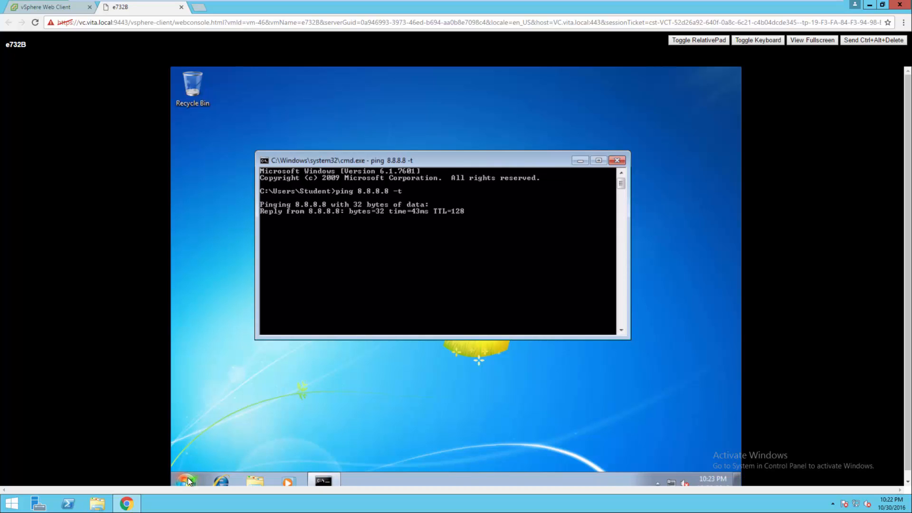
- Migrate the running e732B to host esxi2.vita.local in the vSphere Web Client, changing the compute resource only, with high vMotion priority
{"action": "left_click", "coordinate": [49, 9]}
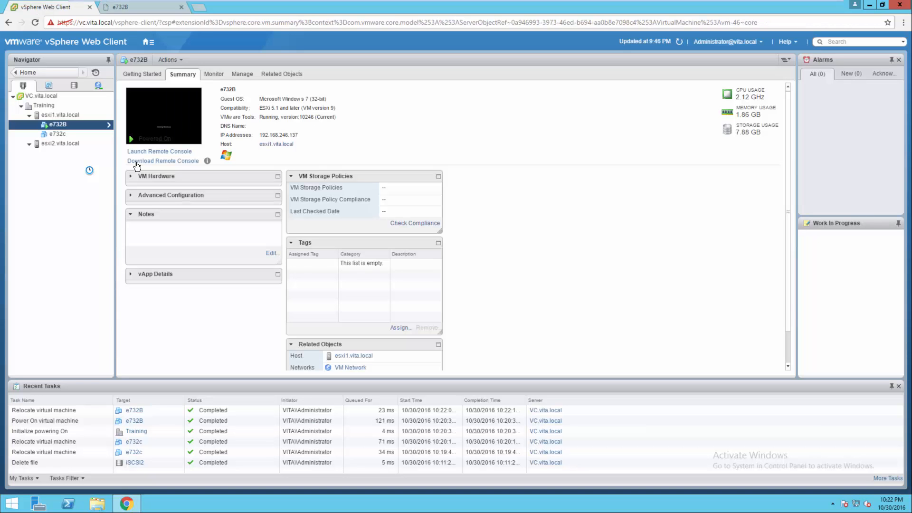
{"action": "right_click", "coordinate": [60, 127]}
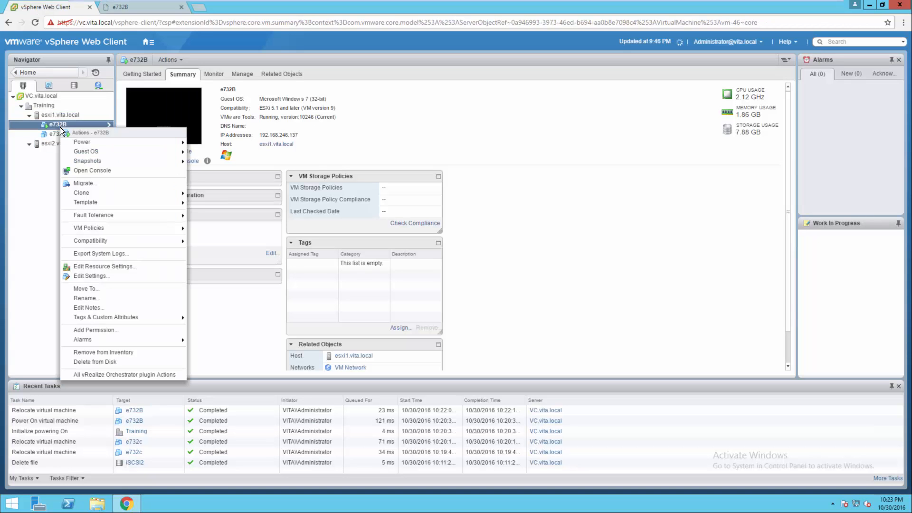
{"action": "left_click", "coordinate": [88, 185]}
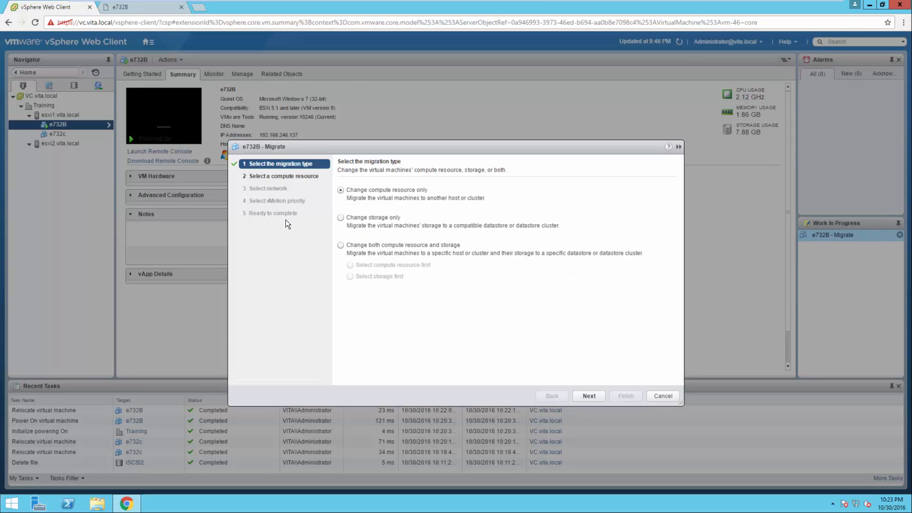
{"action": "left_click", "coordinate": [590, 396]}
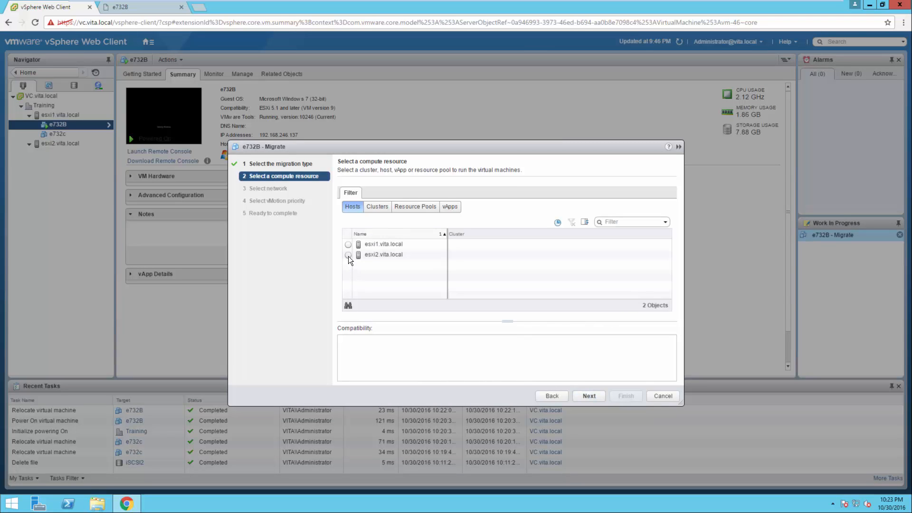
{"action": "left_click", "coordinate": [349, 255]}
{"action": "left_click", "coordinate": [590, 396]}
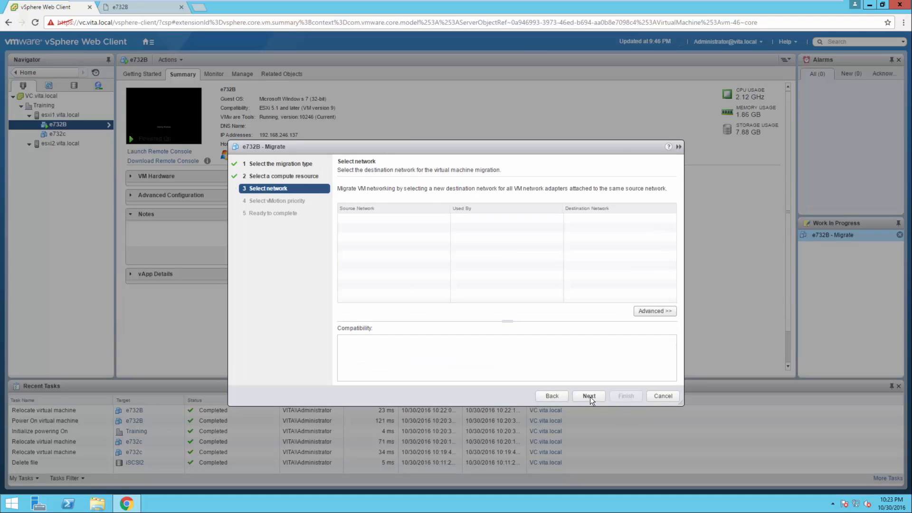
{"action": "left_click", "coordinate": [589, 397]}
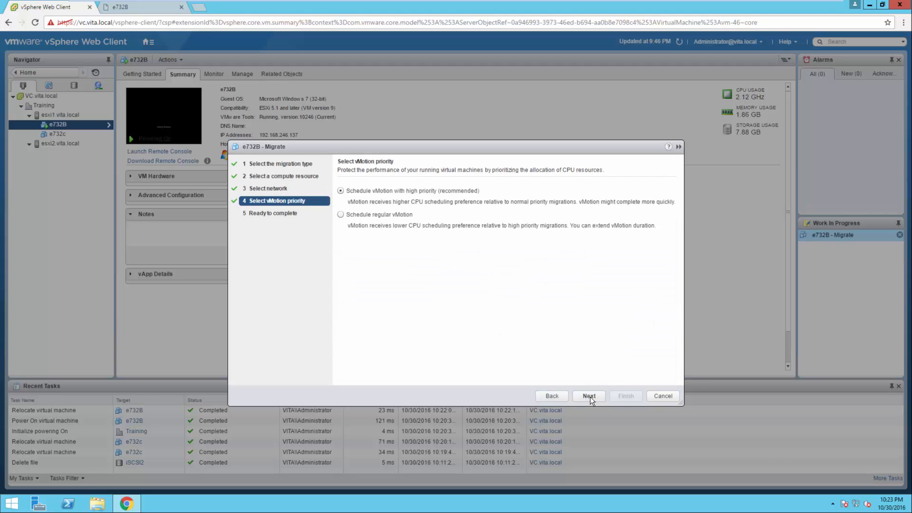
{"action": "left_click", "coordinate": [589, 396]}
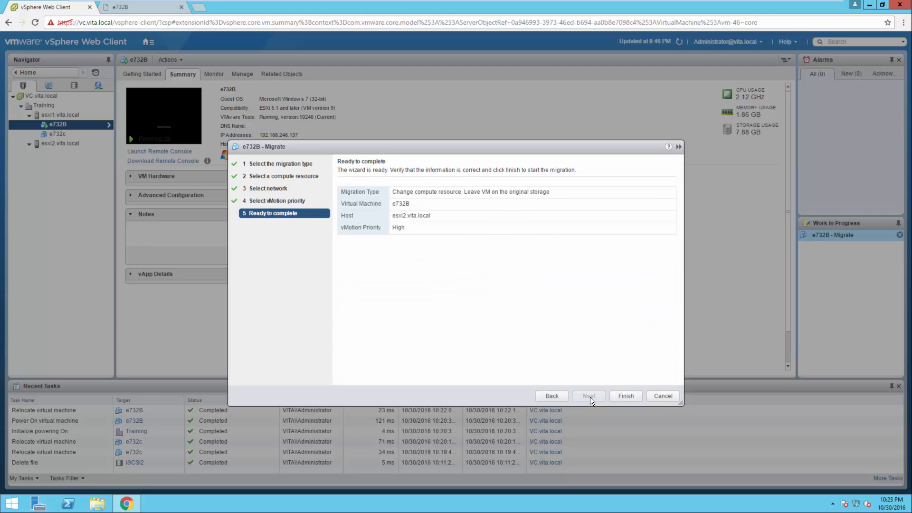
{"action": "left_click", "coordinate": [620, 396]}
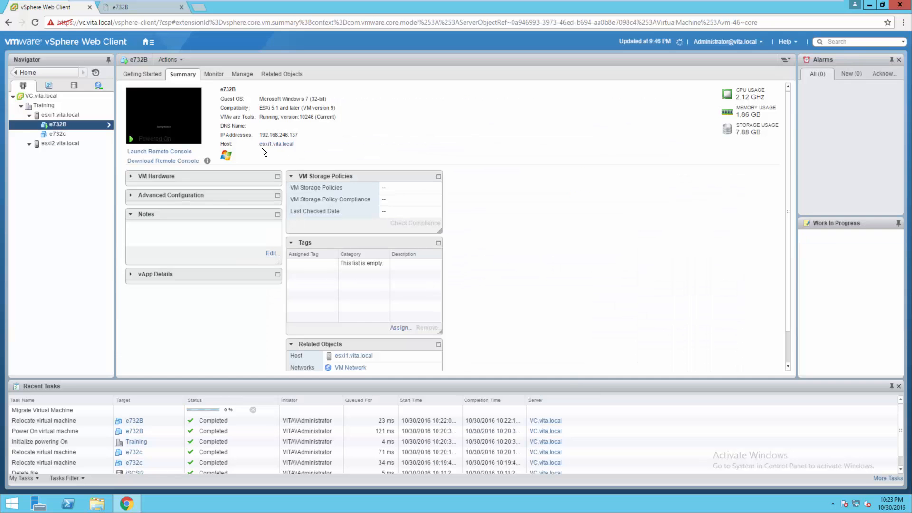
- Check the e732B console during the migration, close the disconnected session, and reopen the virtual machine's console
{"action": "left_click", "coordinate": [161, 8]}
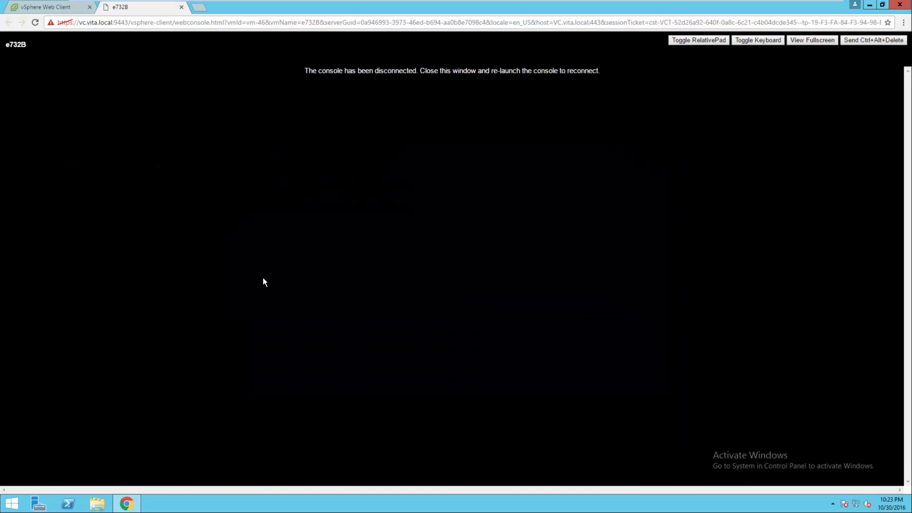
{"action": "left_click", "coordinate": [181, 7]}
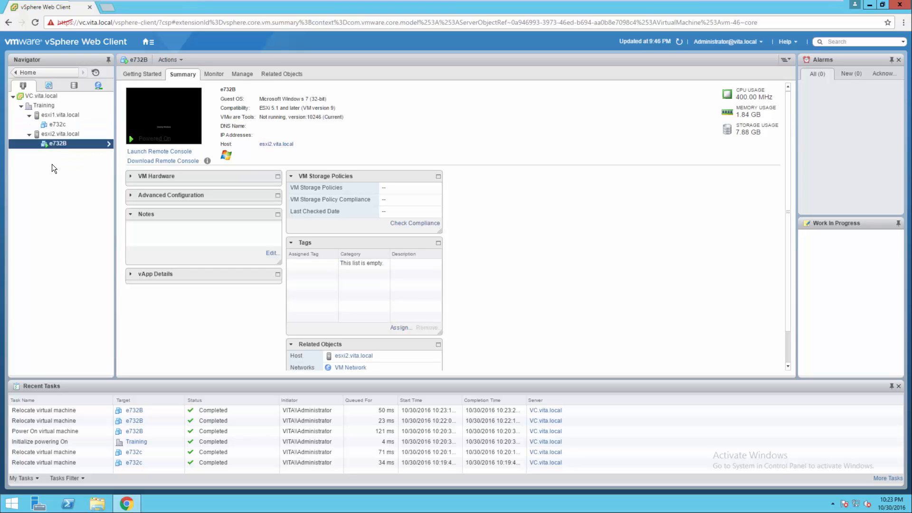
{"action": "right_click", "coordinate": [65, 143]}
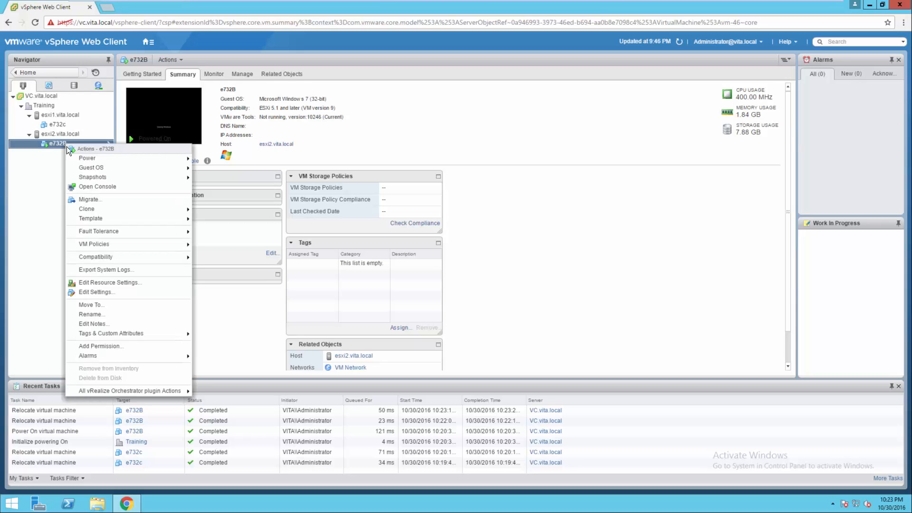
{"action": "left_click", "coordinate": [87, 186]}
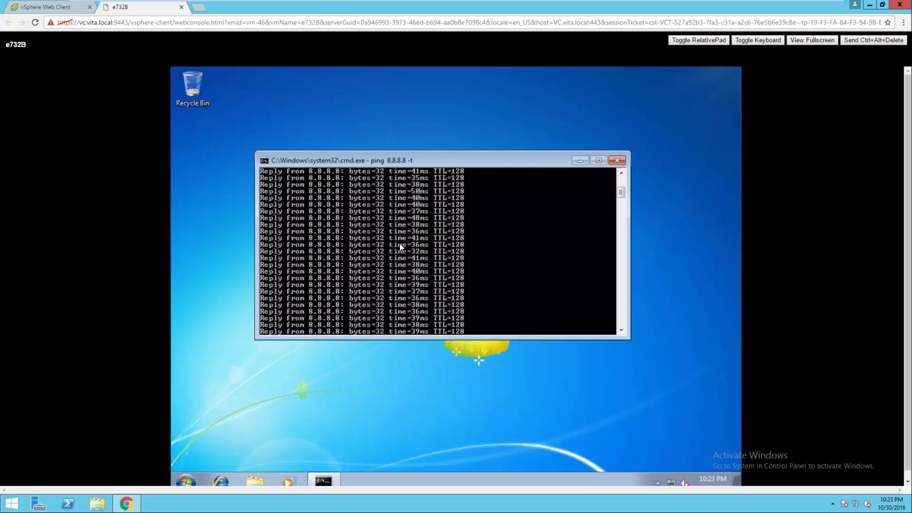
- Review the guest's earlier ping replies for losses during the migration, and close the command prompt and the e732B console
{"action": "scroll", "coordinate": [409, 227], "scroll_direction": "up", "scroll_amount": 4}
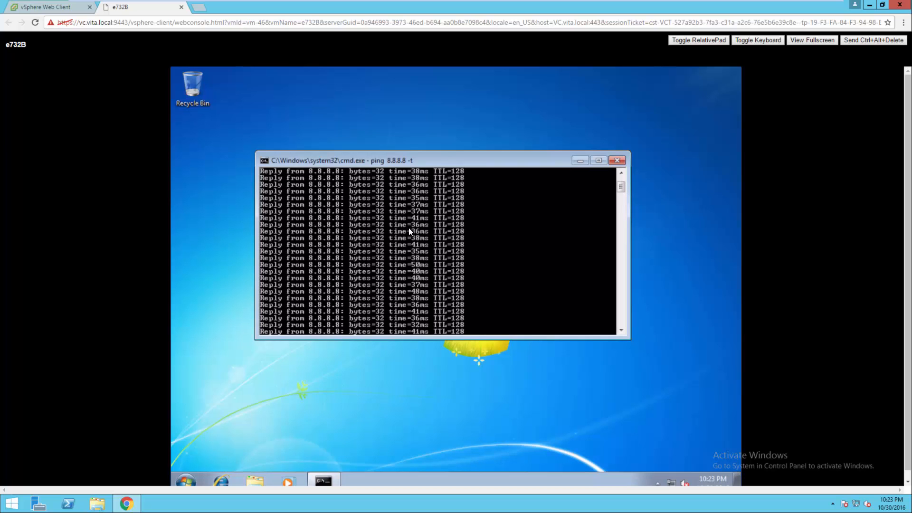
{"action": "left_click", "coordinate": [617, 160]}
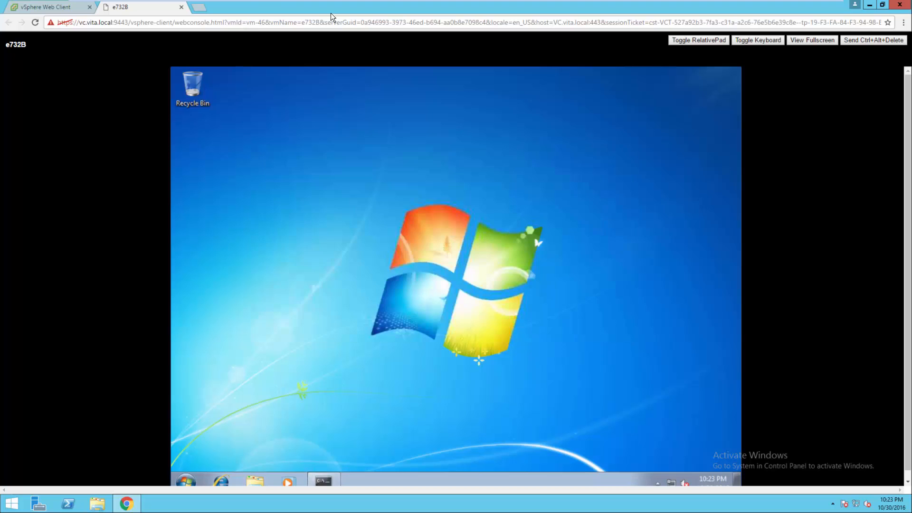
{"action": "left_click", "coordinate": [181, 6]}
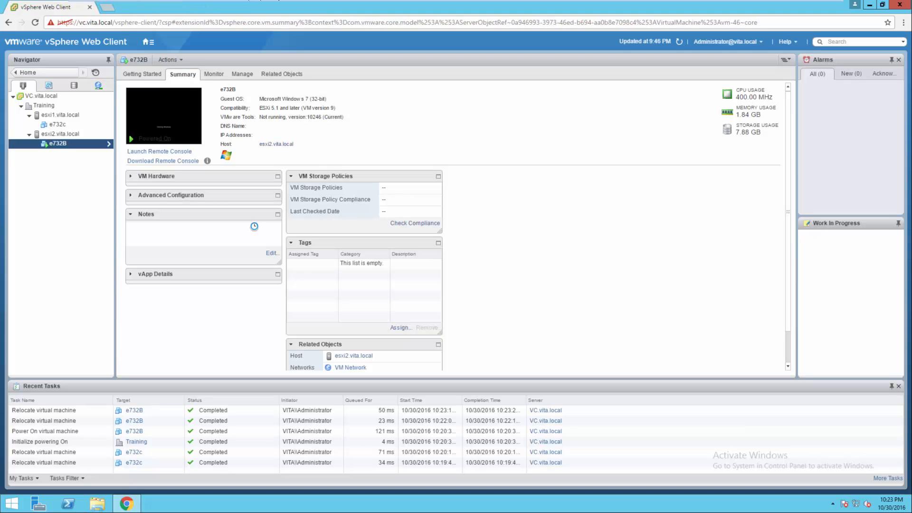
- Shut down the guest operating system of e732B on host esxi2.vita.local and confirm the shutdown
{"action": "right_click", "coordinate": [69, 147]}
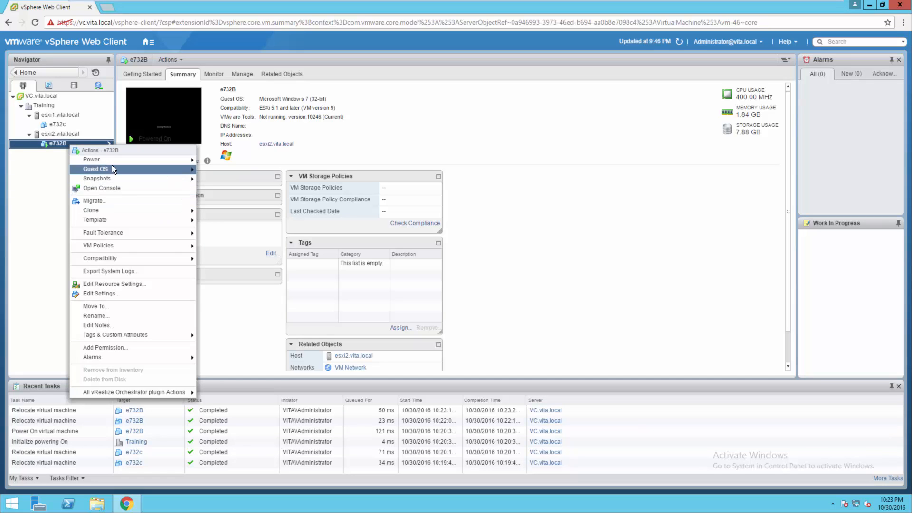
{"action": "mouse_move", "coordinate": [116, 162]}
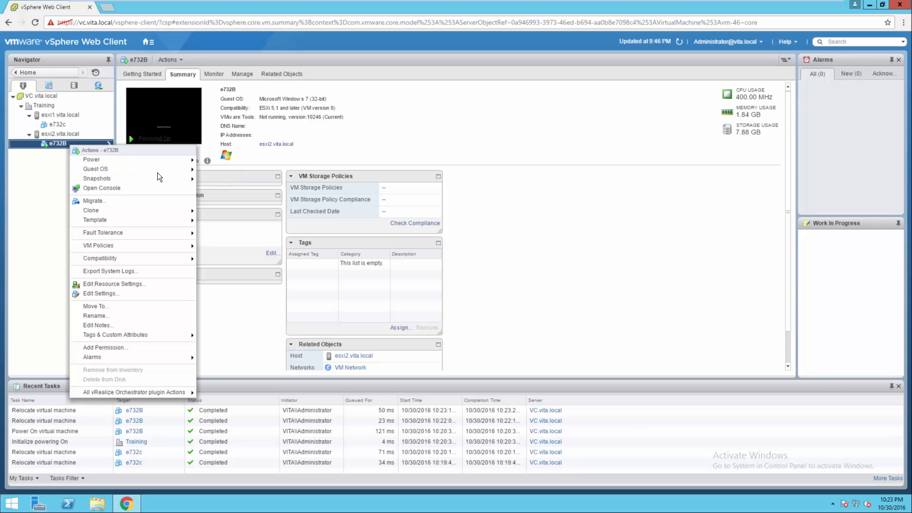
{"action": "mouse_move", "coordinate": [166, 160]}
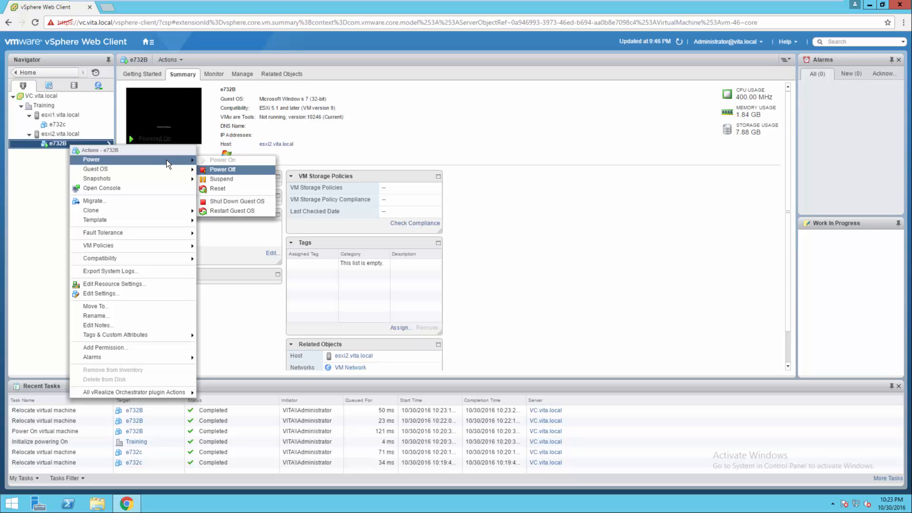
{"action": "left_click", "coordinate": [231, 200]}
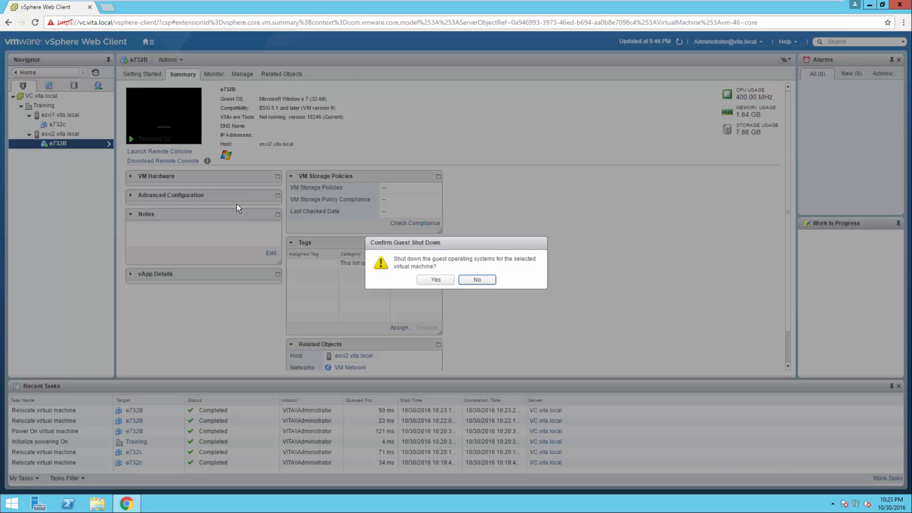
{"action": "left_click", "coordinate": [428, 280]}
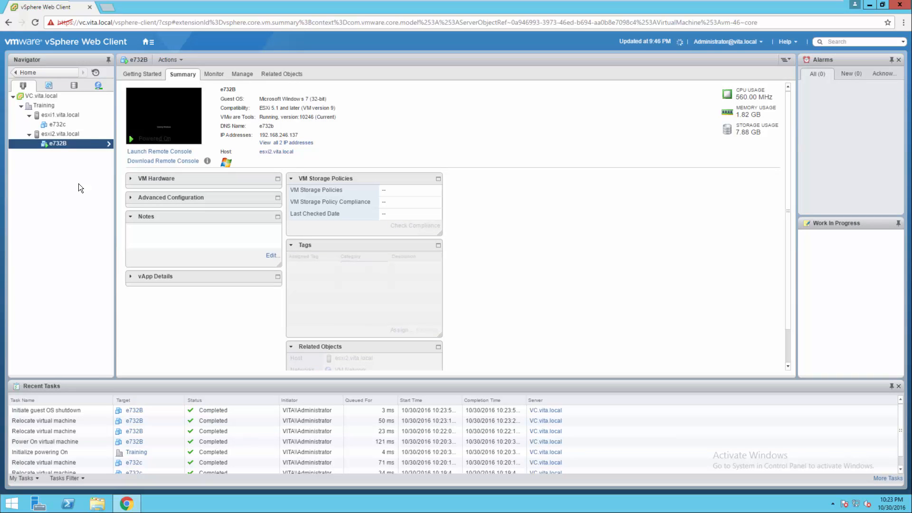